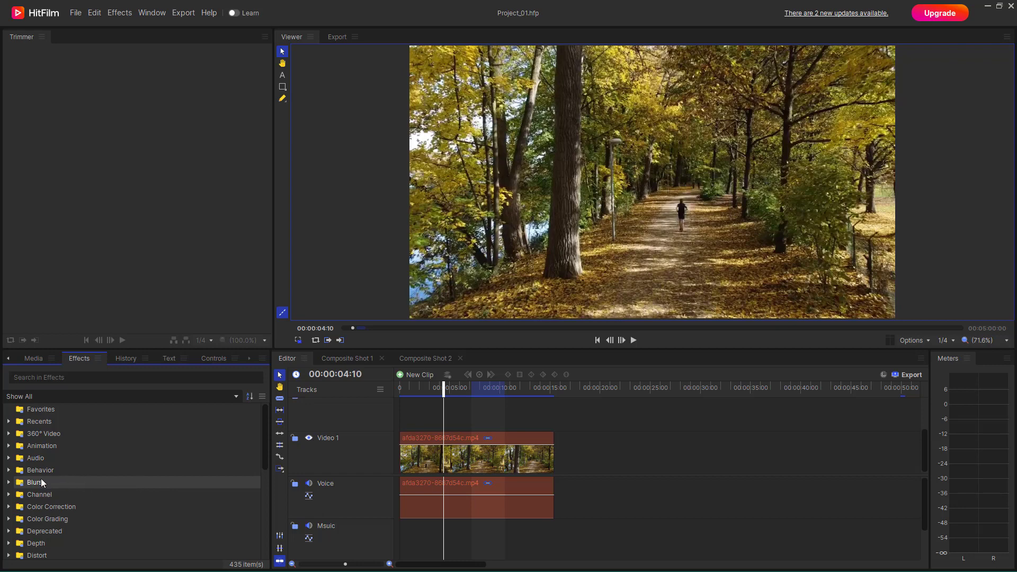
Apply the Blood Spray effect from Particles & Simulation to the forest clip on Video 1
scroll(57, 464, down, 5)
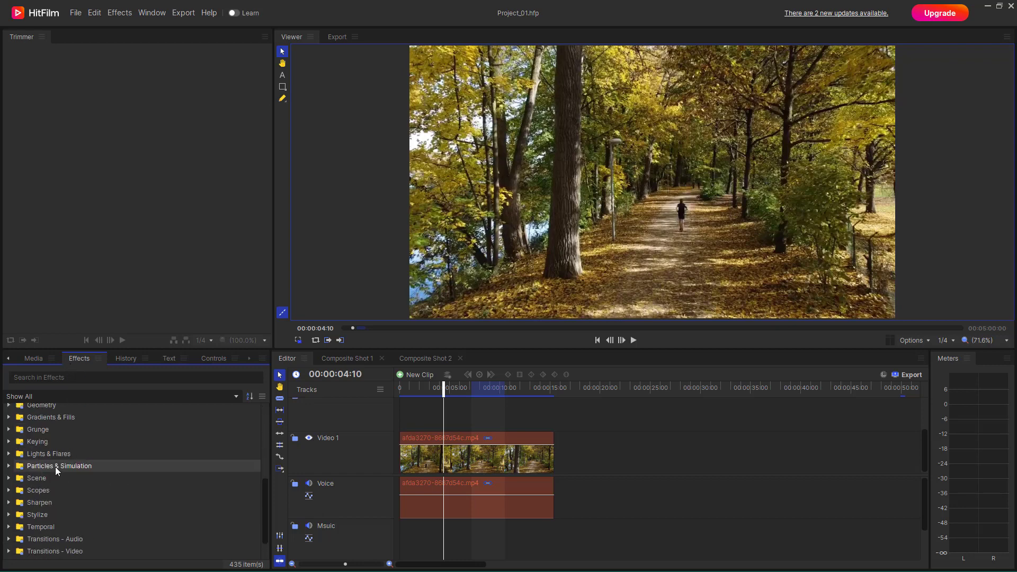
click(8, 465)
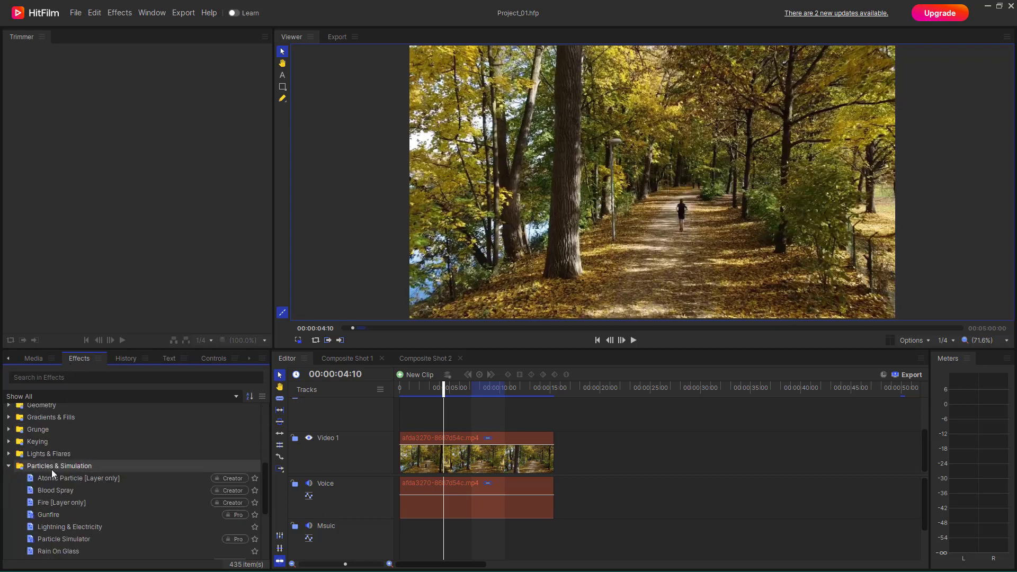
scroll(53, 470, down, 2)
scroll(56, 471, up, 1)
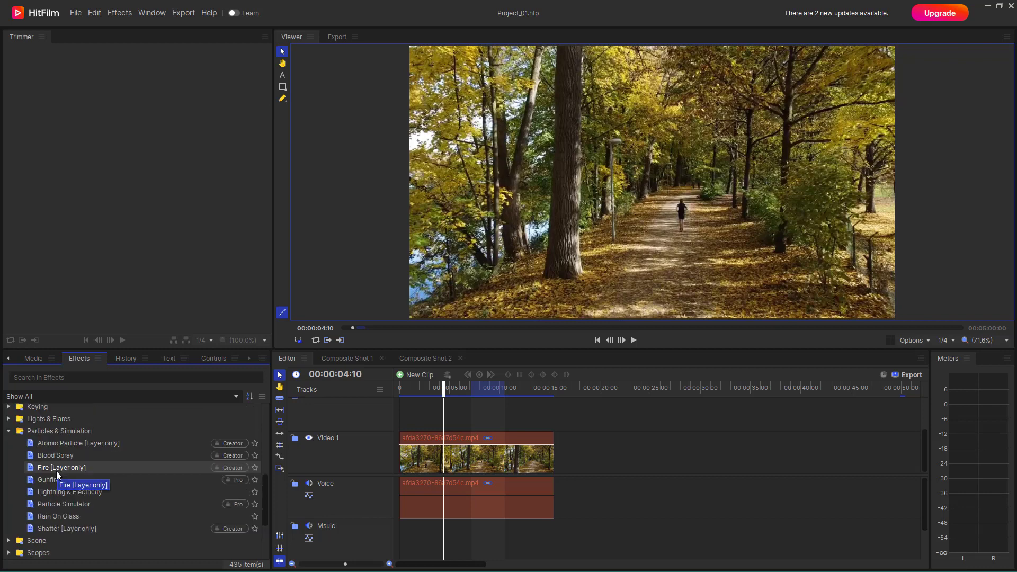
click(56, 460)
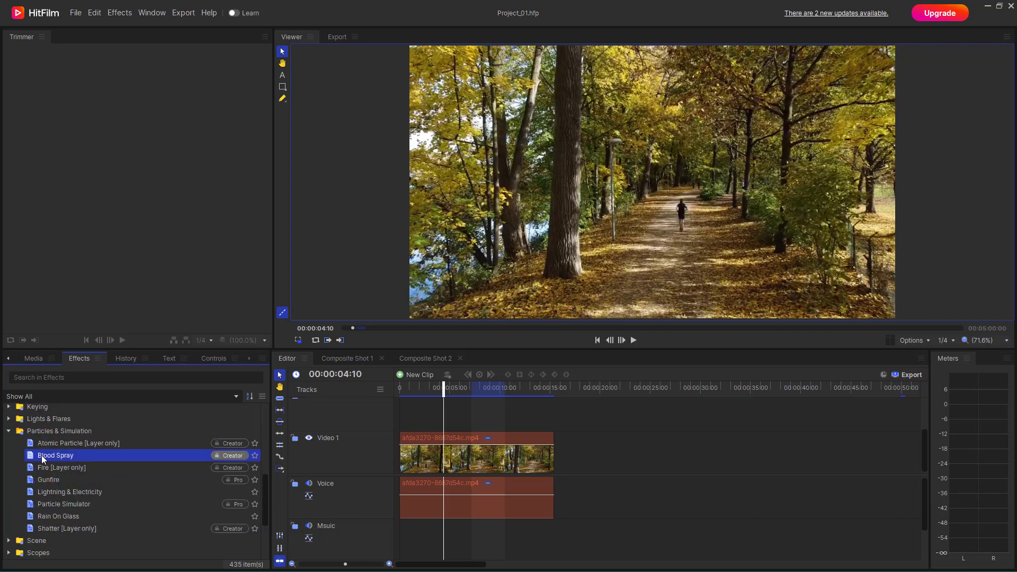
mouse_move(30, 453)
mouse_down()
mouse_move(78, 485)
mouse_move(418, 448)
mouse_up()
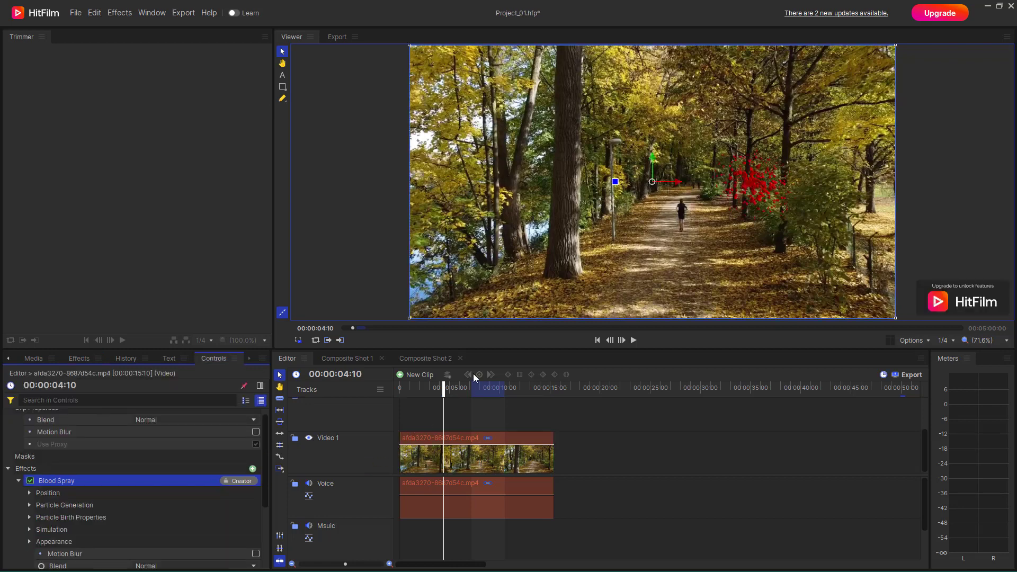
With the playhead at 00:00:05:21, move the Blood Spray center onto the large tree trunk, at about -274.2, -103.9
drag(451, 387, 459, 388)
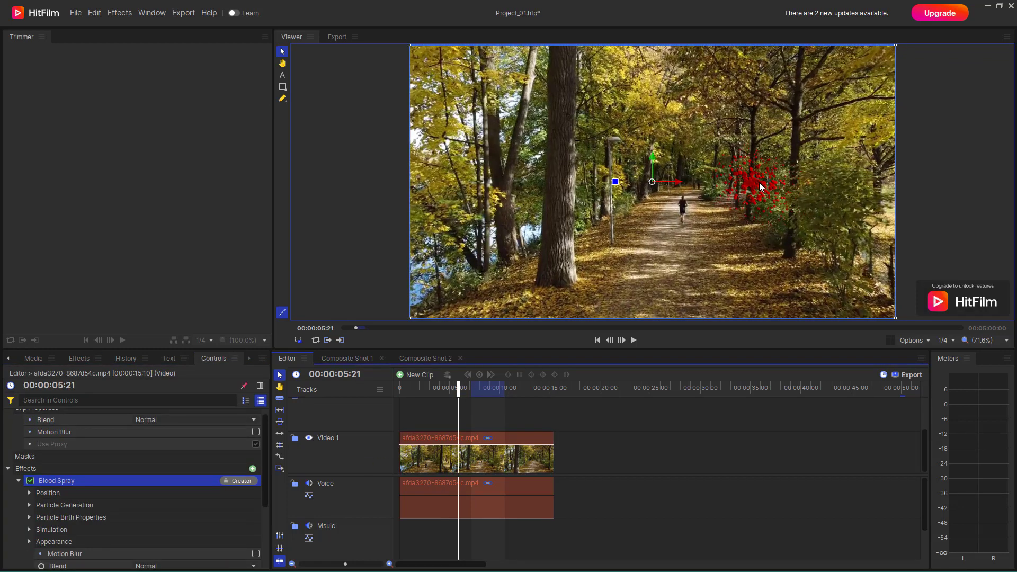
click(758, 187)
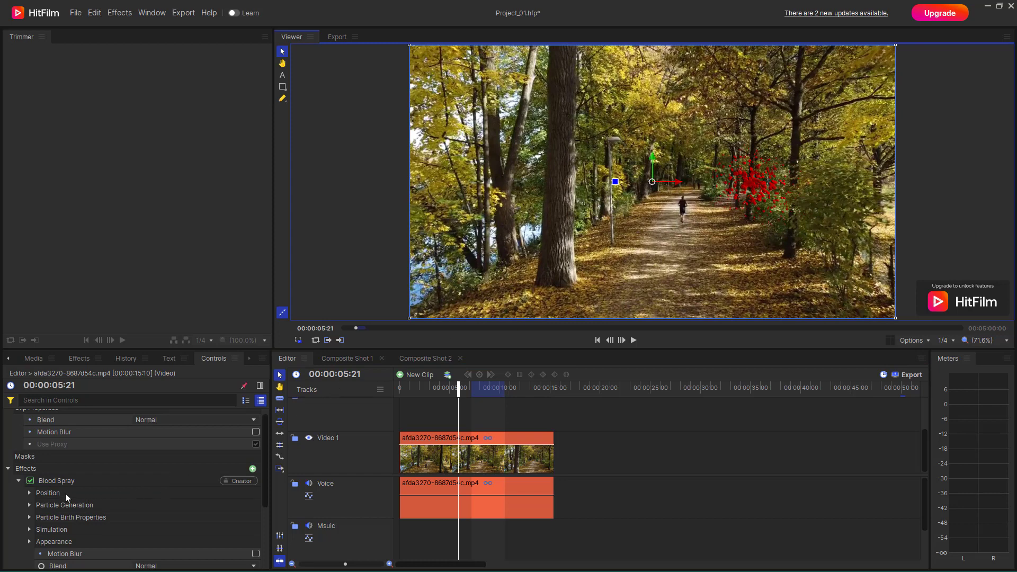
click(31, 492)
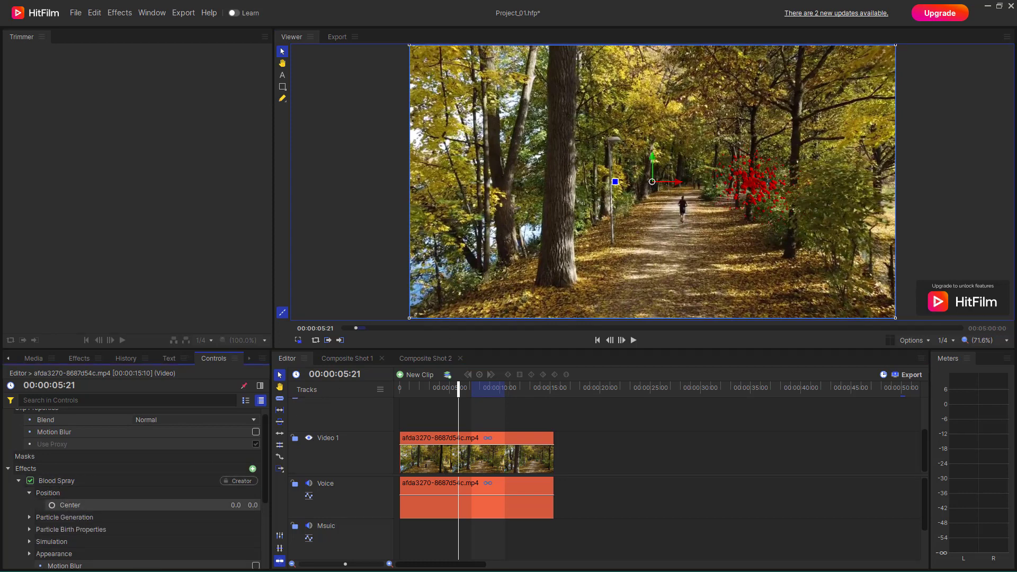
mouse_move(652, 181)
mouse_down()
mouse_move(536, 175)
mouse_move(534, 260)
mouse_move(548, 221)
mouse_up()
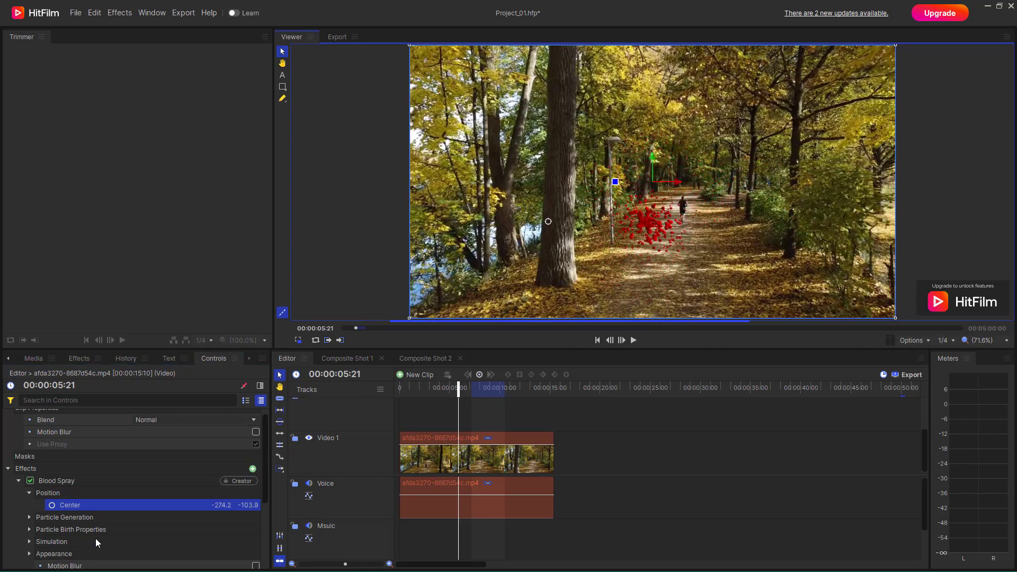
Set the Blood Spray particle generation start time to 1.00 s and preview the clip from its beginning to 00:00:01:08
scroll(95, 538, down, 1)
click(28, 476)
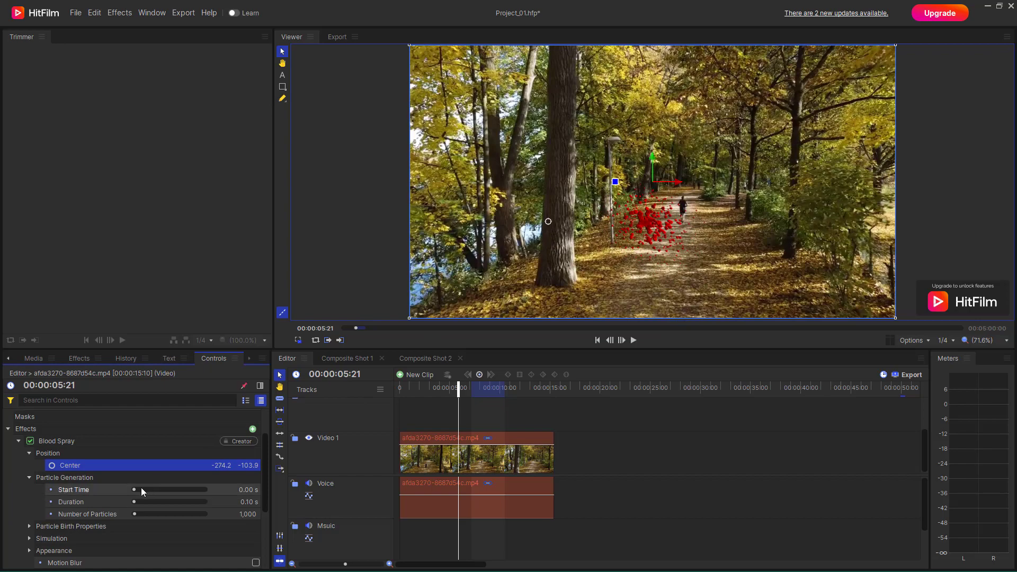
mouse_move(459, 390)
mouse_down()
mouse_move(389, 401)
mouse_move(425, 401)
mouse_move(405, 401)
mouse_up()
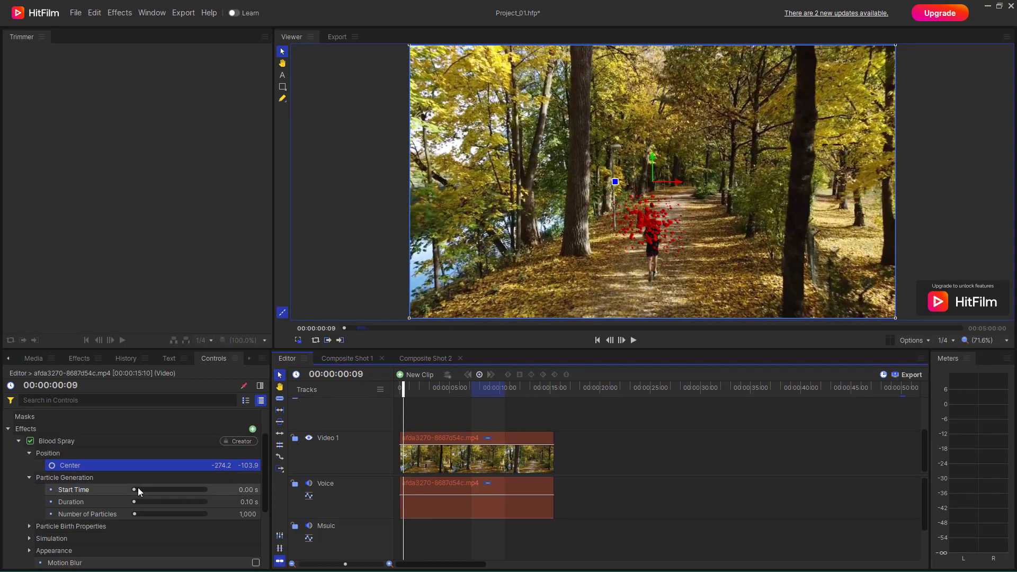
drag(134, 490, 131, 491)
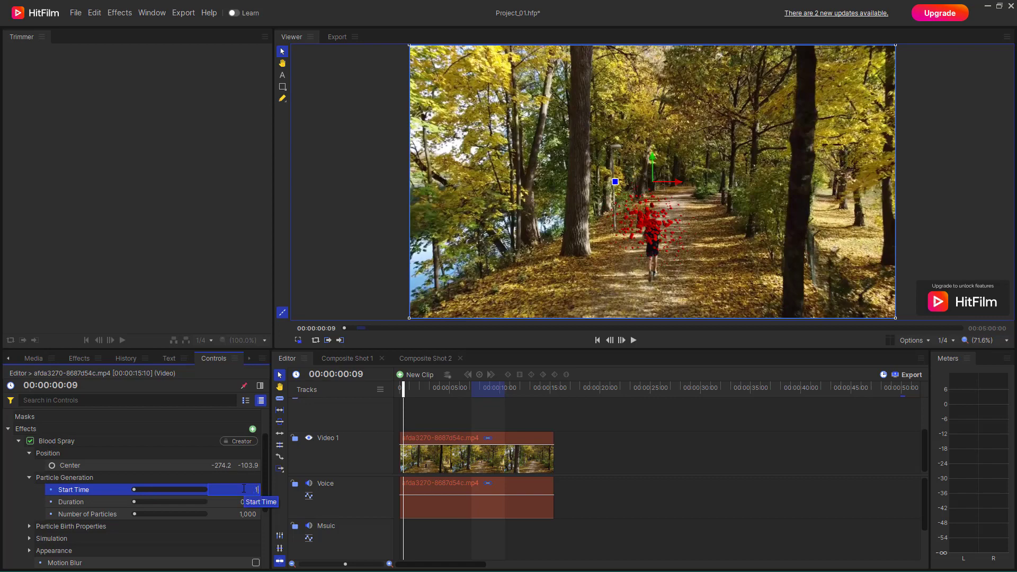
click(460, 413)
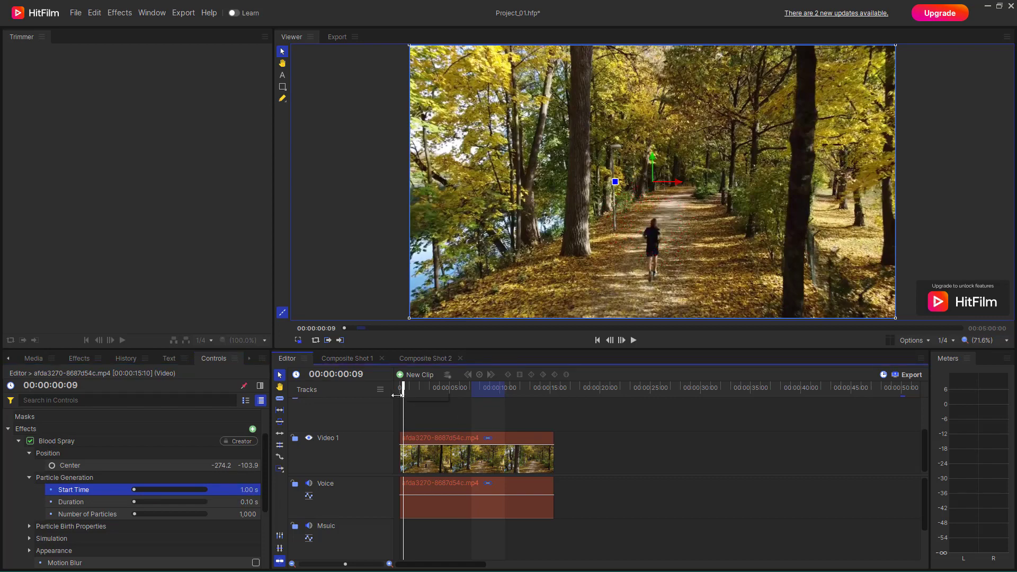
drag(397, 395, 410, 397)
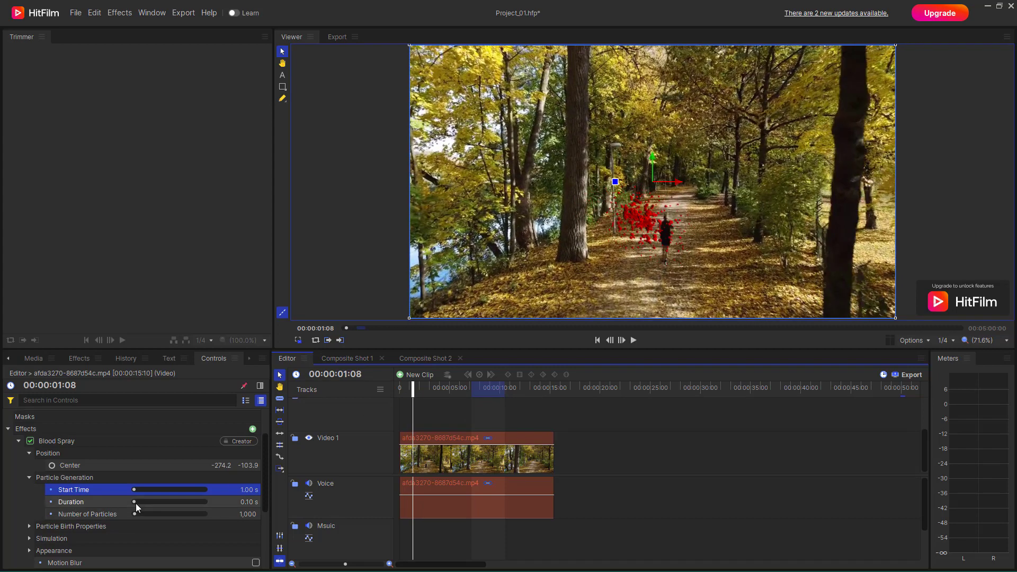
Set the spray's particle duration to 4.00 s and the number of particles to 12,000, previewing at 00:00:01:22
drag(136, 503, 138, 503)
mouse_move(412, 396)
mouse_down()
mouse_move(470, 395)
mouse_move(432, 396)
mouse_up()
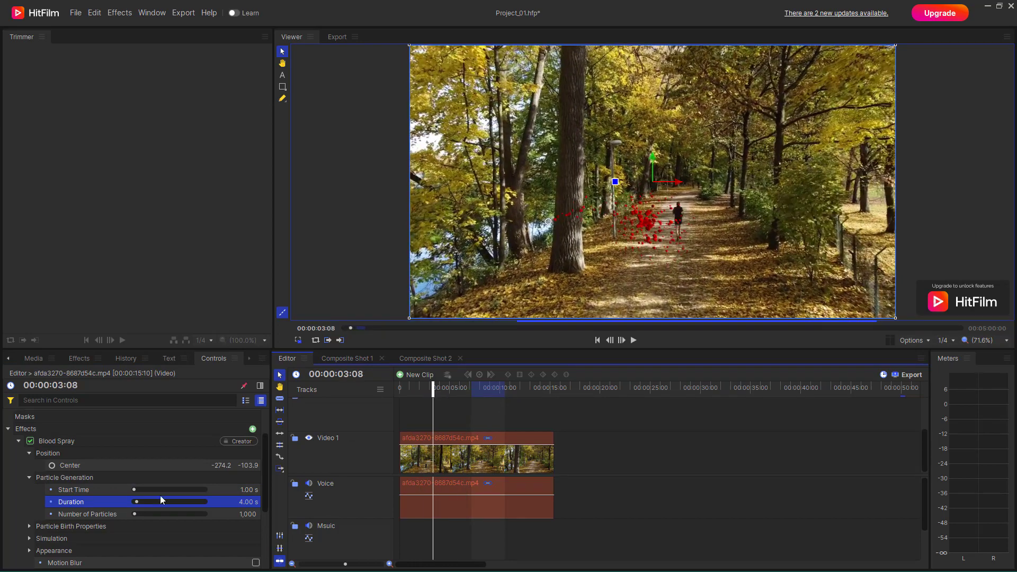
drag(147, 513, 141, 514)
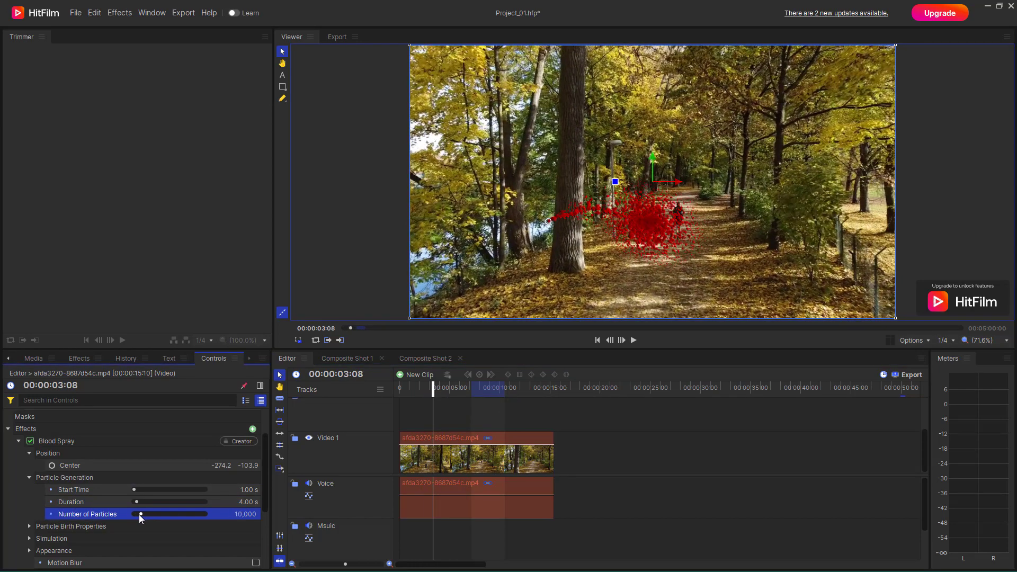
drag(424, 398, 418, 397)
Set the particle birth properties to direction 59°, orientation 25.20°, spread 39.60°, speed 17.00 and particle size 20.80
scroll(80, 488, down, 1)
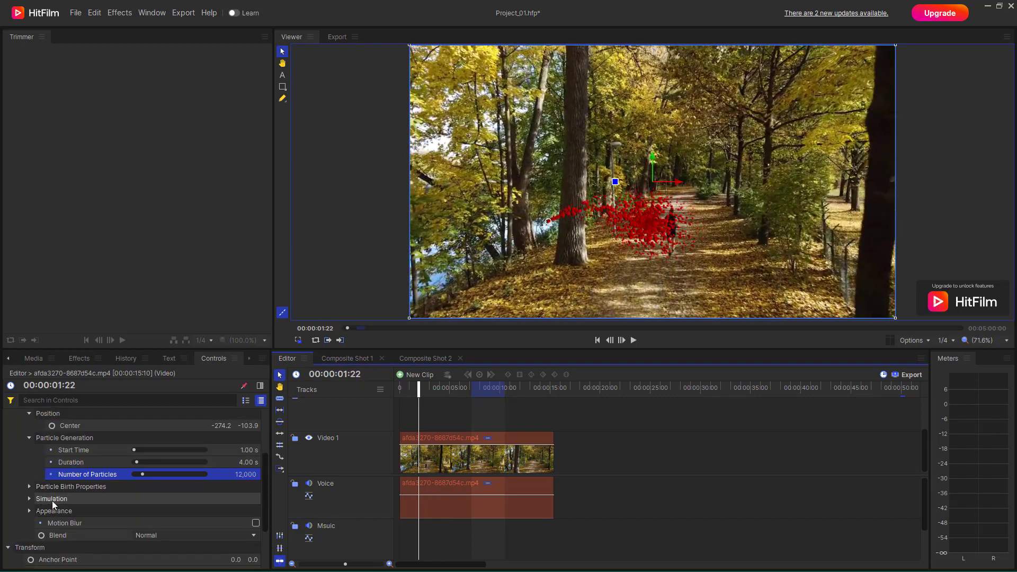
click(27, 485)
mouse_move(143, 506)
mouse_down()
mouse_move(174, 487)
mouse_move(148, 501)
mouse_up()
scroll(153, 508, down, 1)
drag(141, 510, 146, 521)
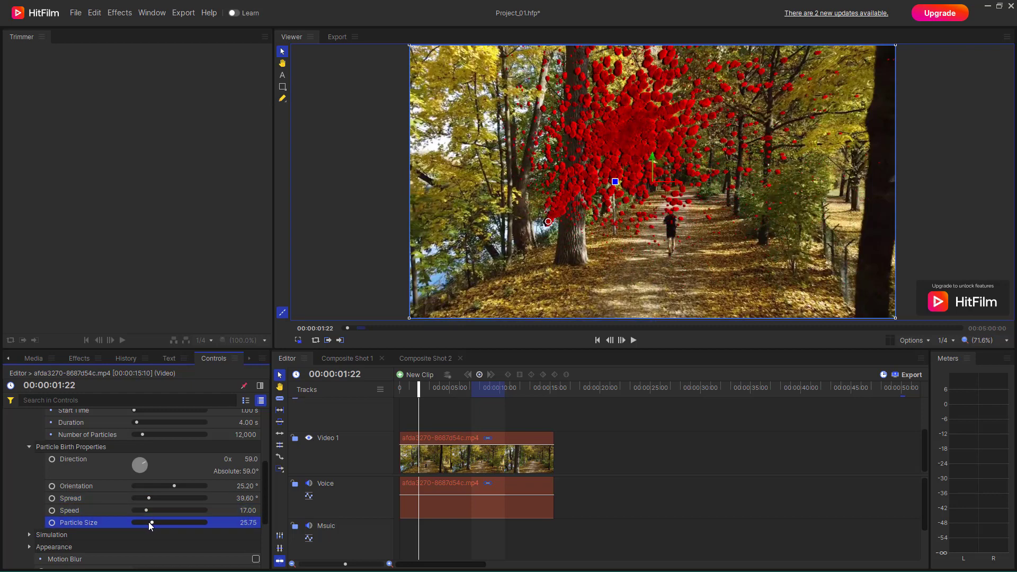
Set the spray simulation's gravity to 31.00 and its collision plane distance to 396
scroll(75, 534, down, 3)
click(48, 496)
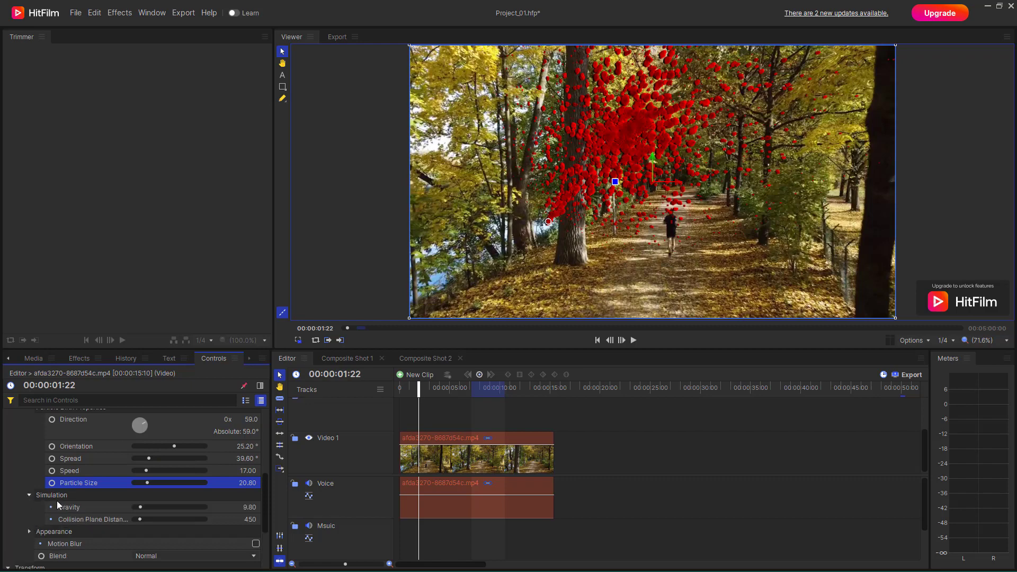
mouse_move(143, 508)
mouse_down()
mouse_move(155, 507)
mouse_move(152, 517)
mouse_move(136, 519)
mouse_up()
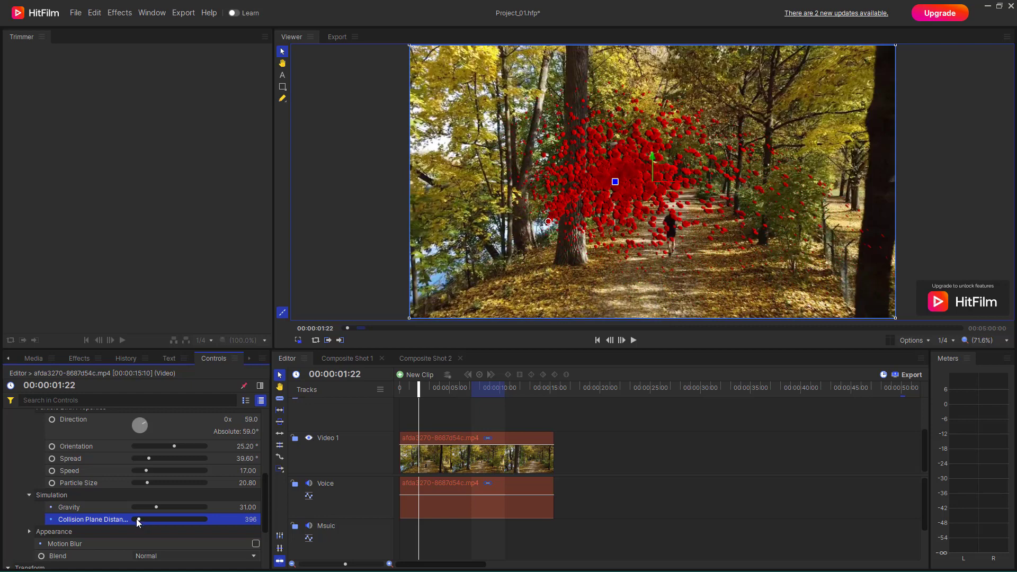
Turn on motion blur for the Blood Spray effect and set its blend mode to Color Dodge
scroll(80, 537, down, 2)
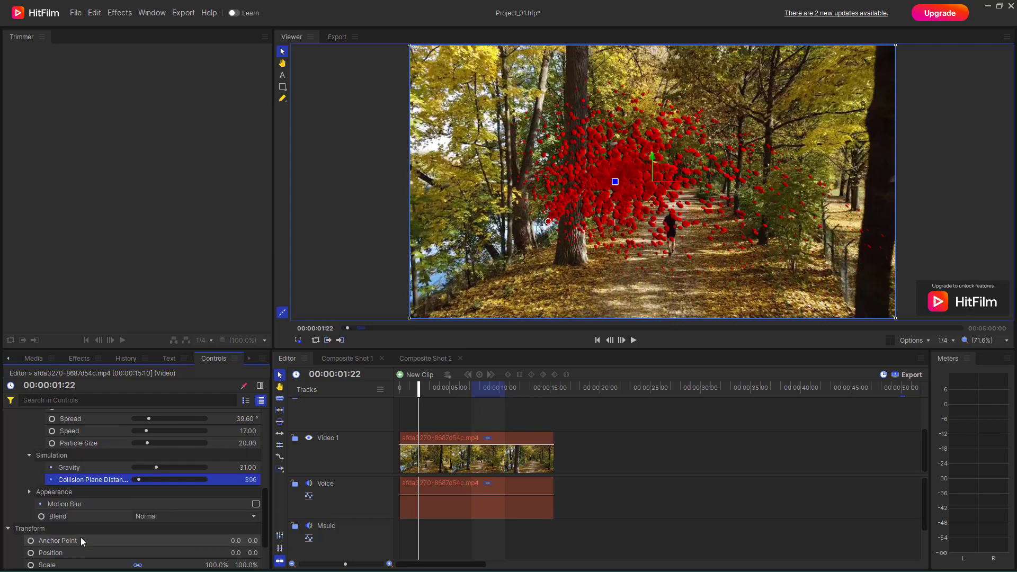
click(253, 505)
click(252, 526)
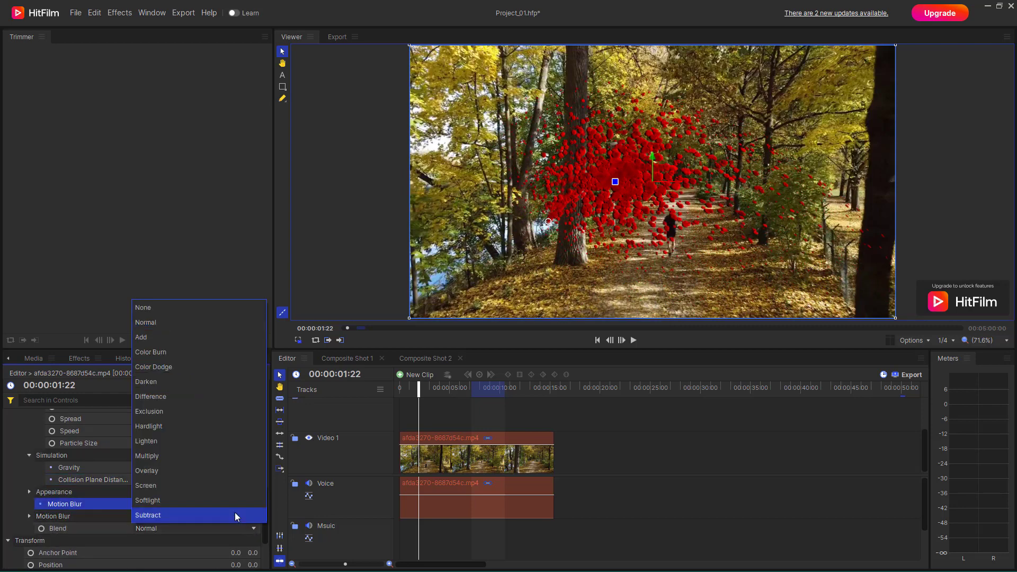
click(214, 367)
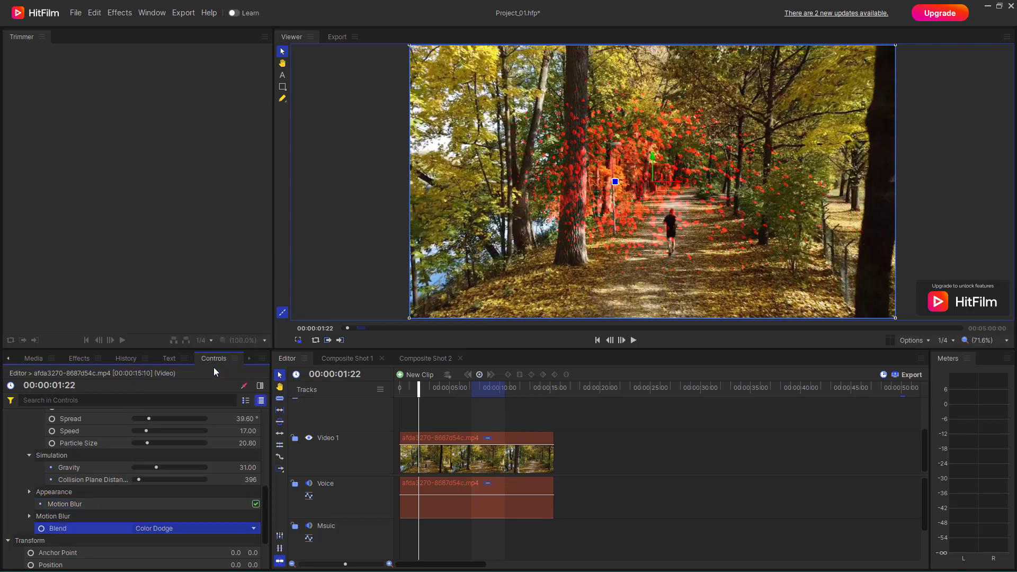
Try the None, Normal and Screen blend modes on Blood Spray, ending on None, and preview the result at 00:00:03:02
click(256, 529)
click(185, 307)
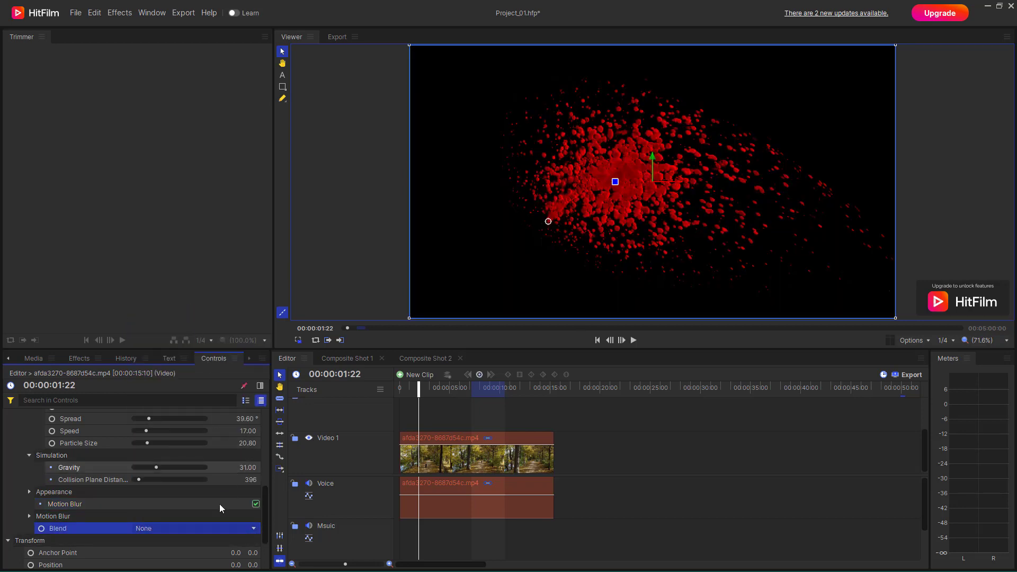
click(196, 525)
click(167, 321)
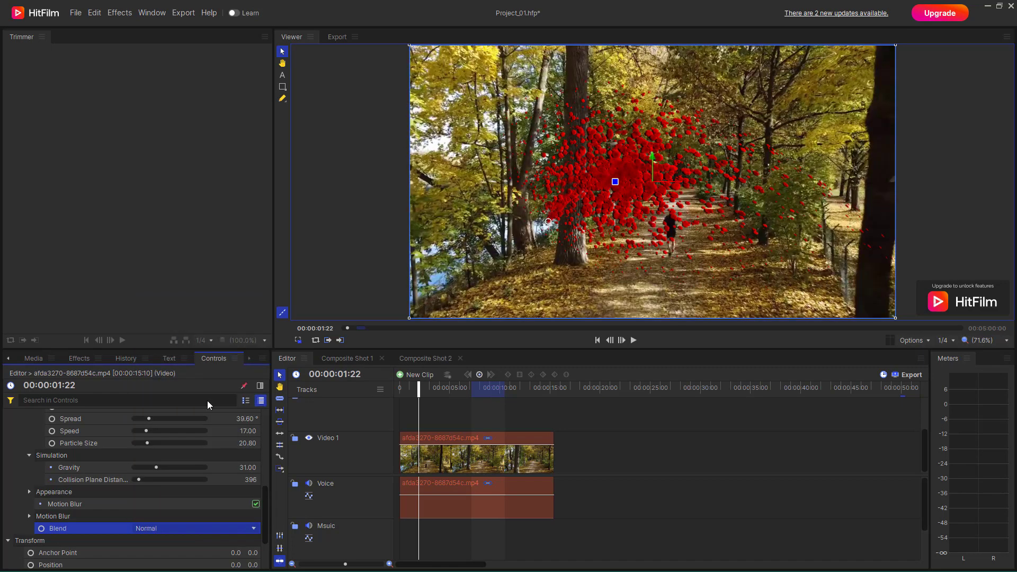
click(180, 526)
click(160, 480)
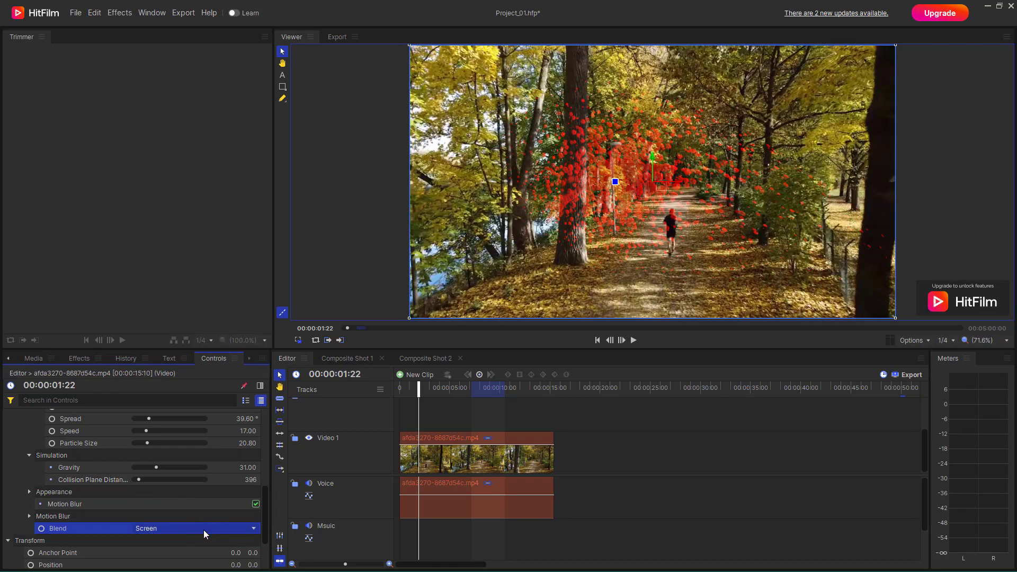
click(176, 532)
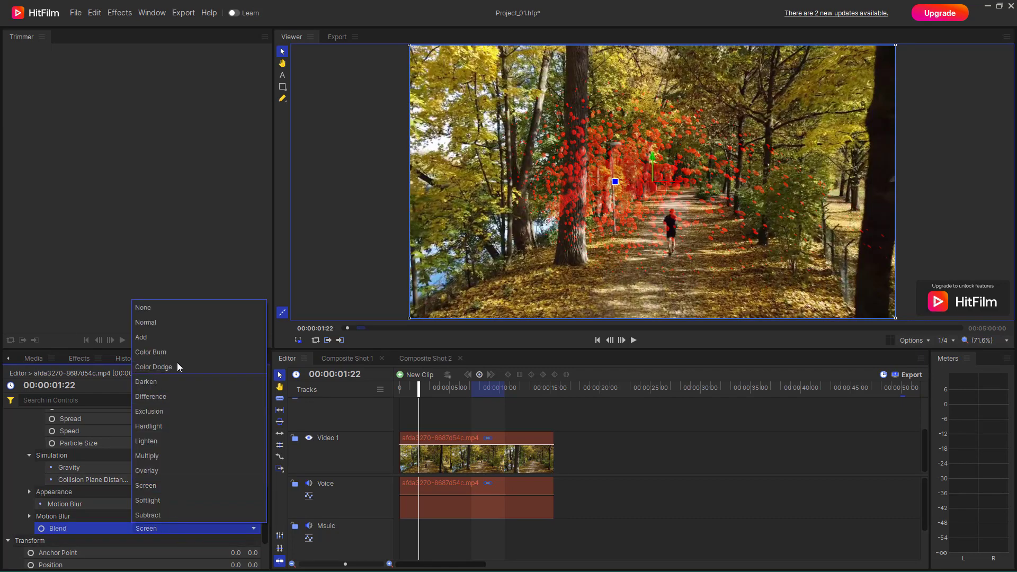
click(181, 307)
mouse_move(420, 393)
mouse_down()
mouse_move(401, 393)
mouse_move(522, 397)
mouse_move(395, 396)
mouse_move(431, 396)
mouse_up()
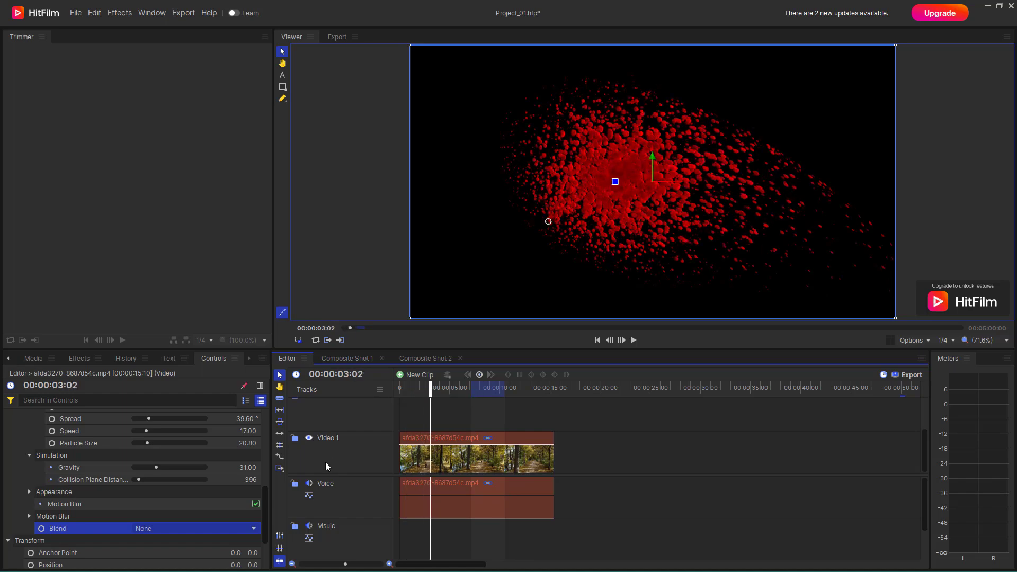
Delete the Blood Spray effect from the clip
scroll(125, 475, up, 5)
click(81, 487)
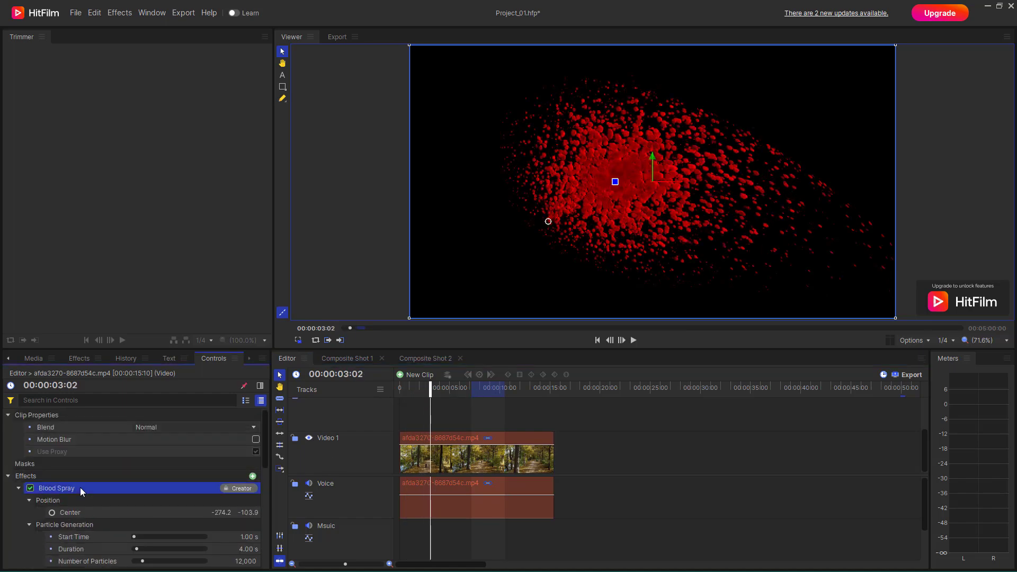
key(Delete)
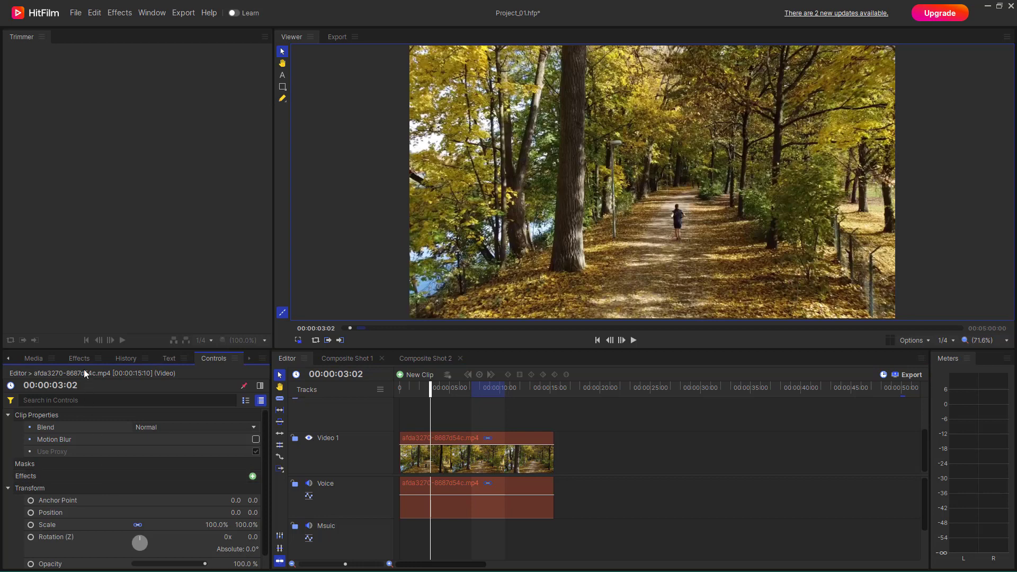
Select the Fire [Layer only] effect and make a composite shot from the forest clip on Video 1
click(79, 358)
click(69, 465)
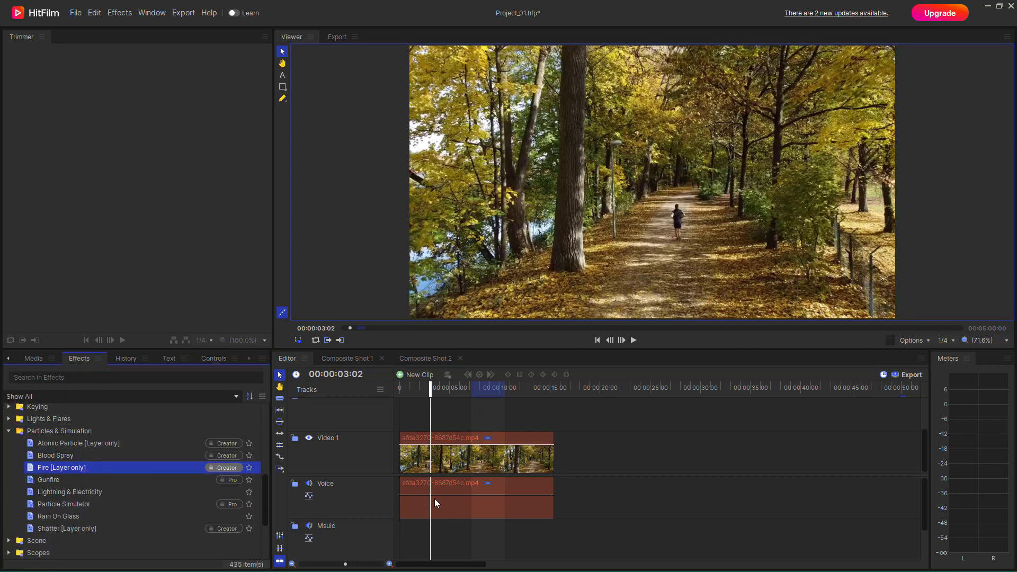
click(468, 460)
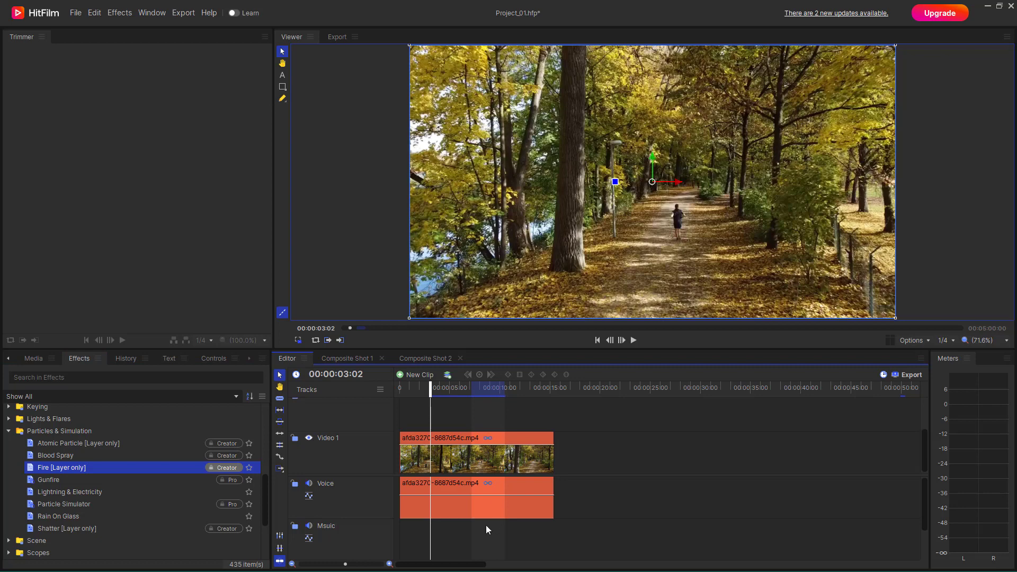
right_click(451, 458)
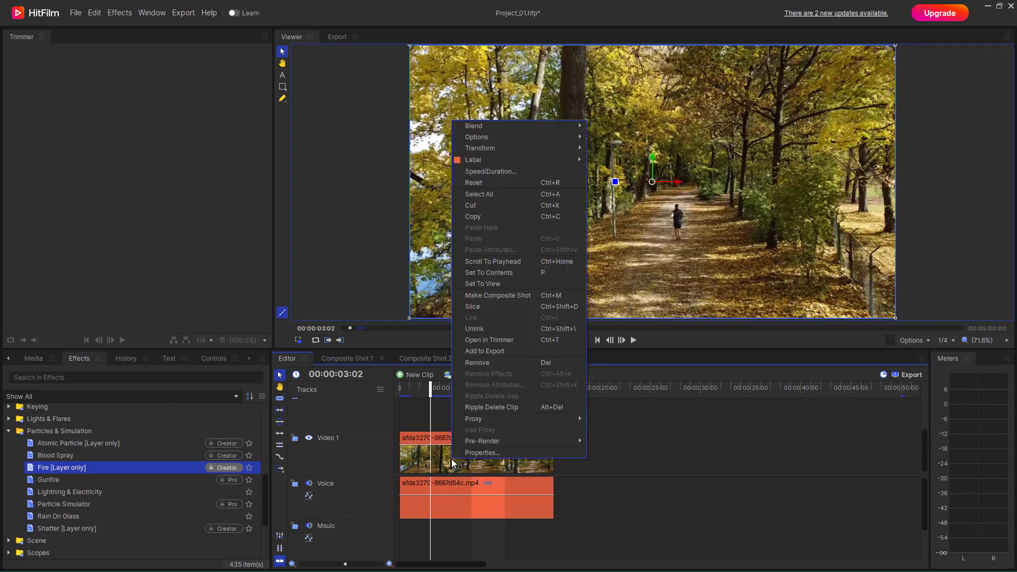
click(491, 296)
click(574, 321)
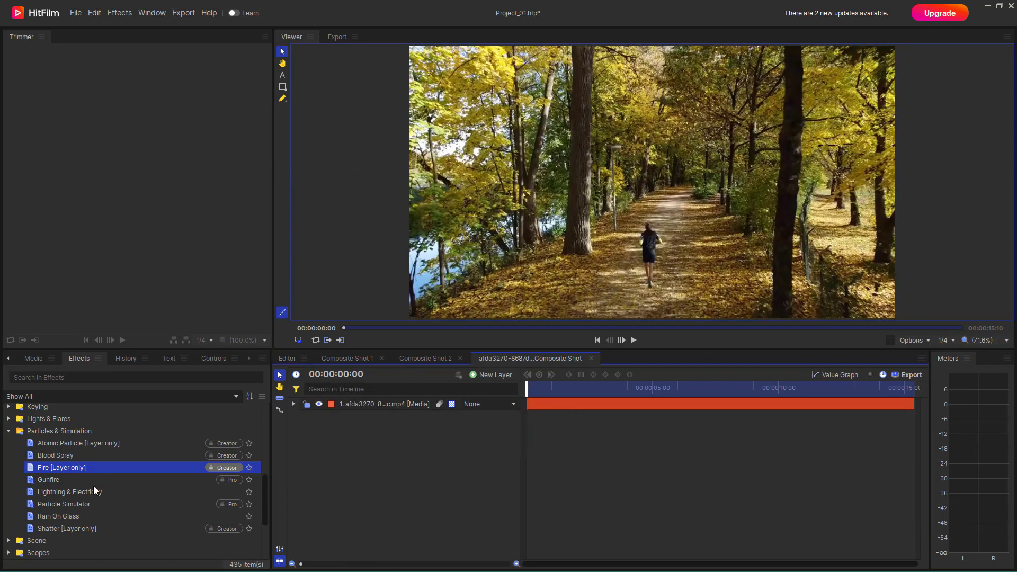
Apply the Fire effect to the forest clip layer, preview it at 00:00:01:06 and expand its settings
drag(31, 470, 191, 515)
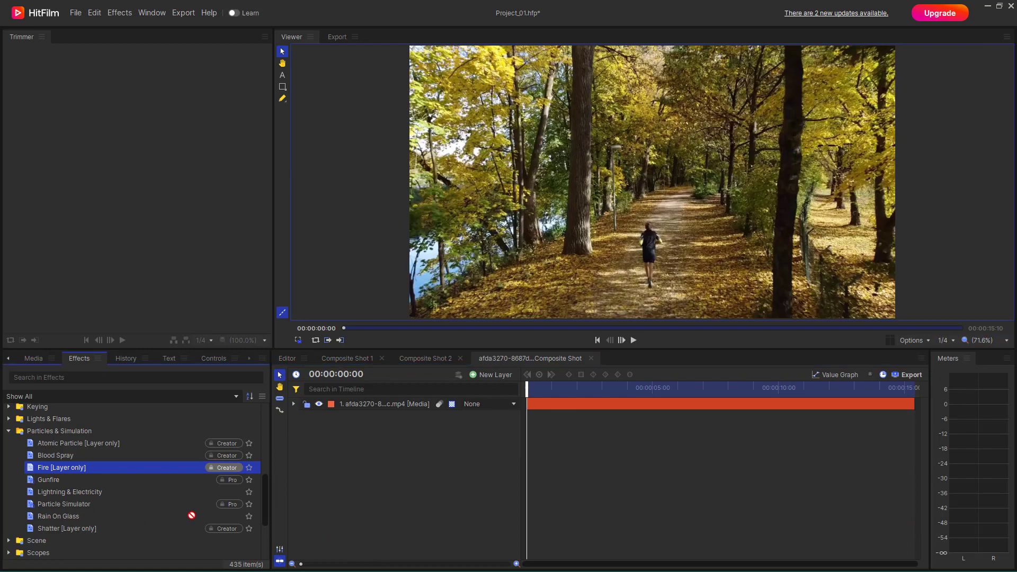
drag(459, 405, 410, 403)
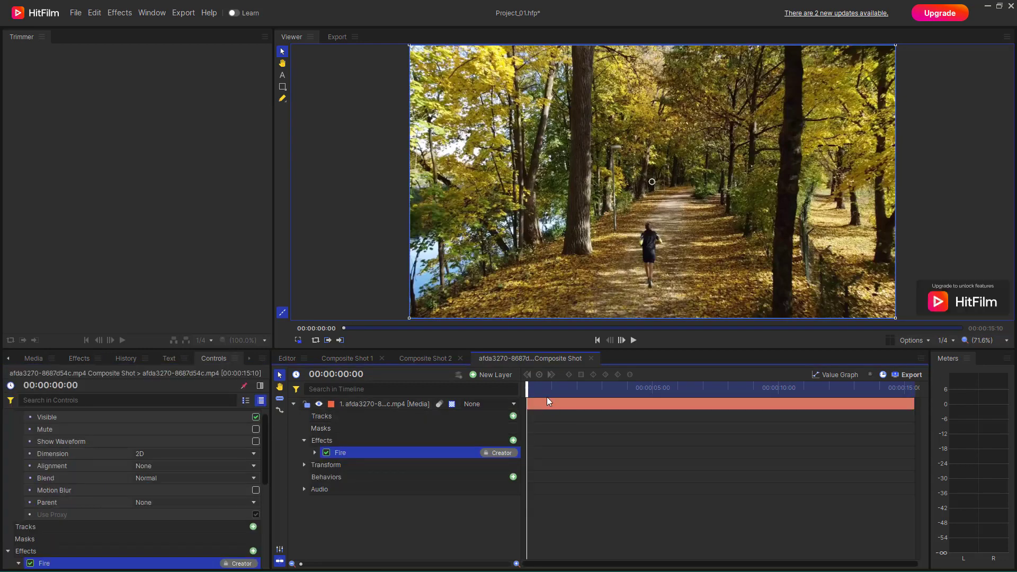
mouse_move(577, 386)
mouse_down()
mouse_move(617, 389)
mouse_move(527, 391)
mouse_move(558, 392)
mouse_up()
click(315, 452)
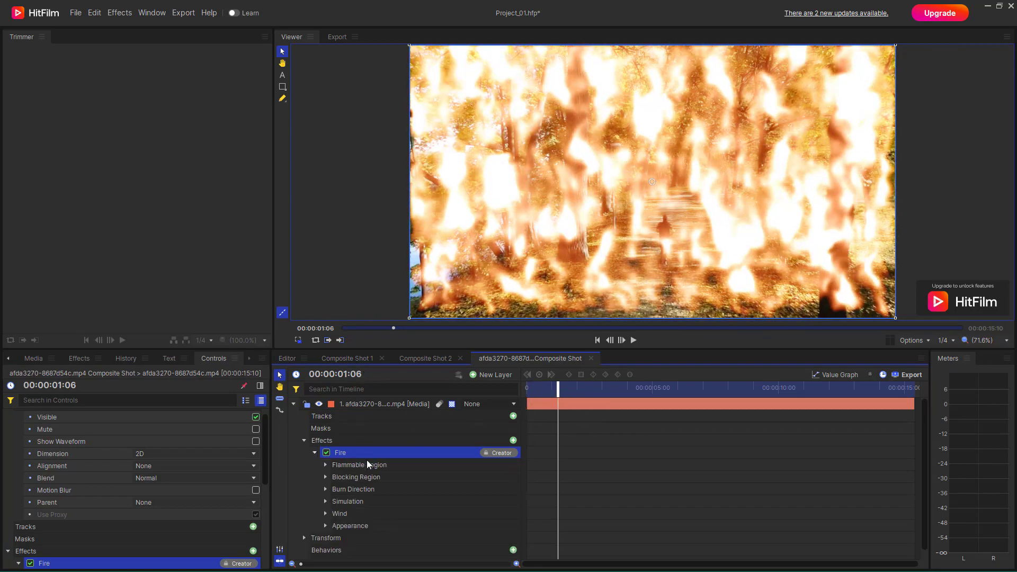
Try the Hue, Saturation and Blue channels for Fire's Flammable Region and preview Blue at 00:00:04:22
click(325, 465)
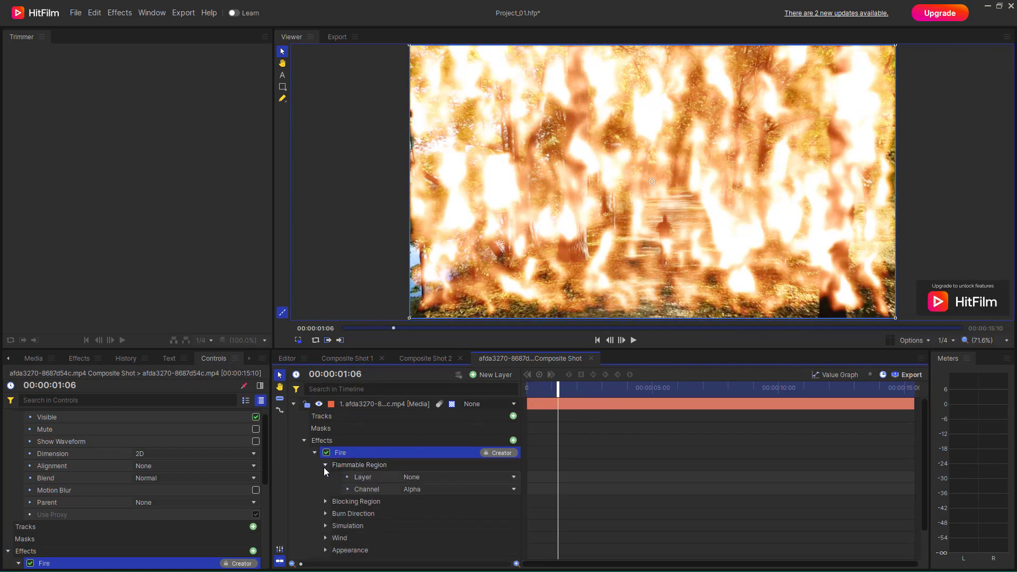
scroll(361, 471, down, 1)
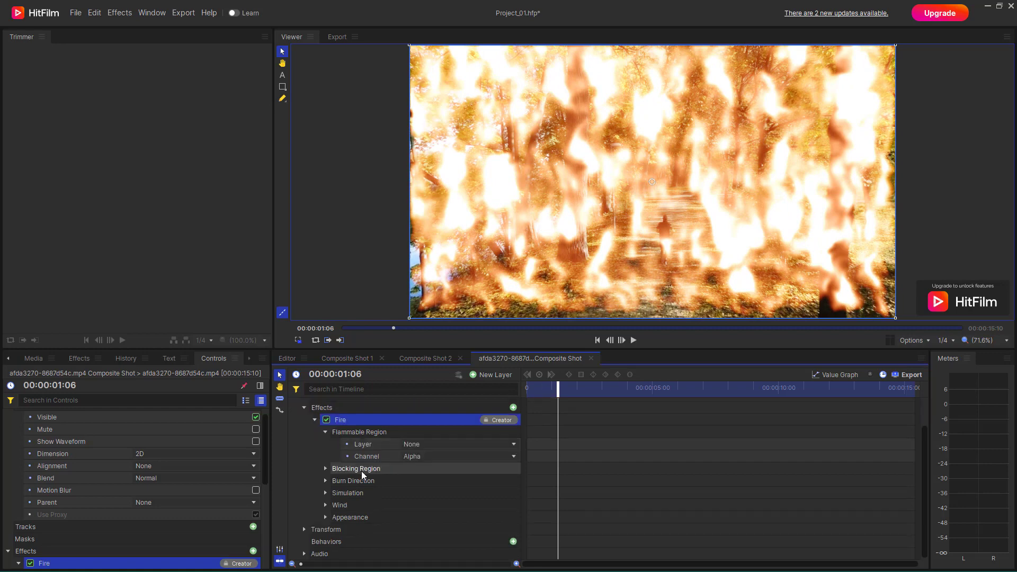
click(419, 454)
click(453, 371)
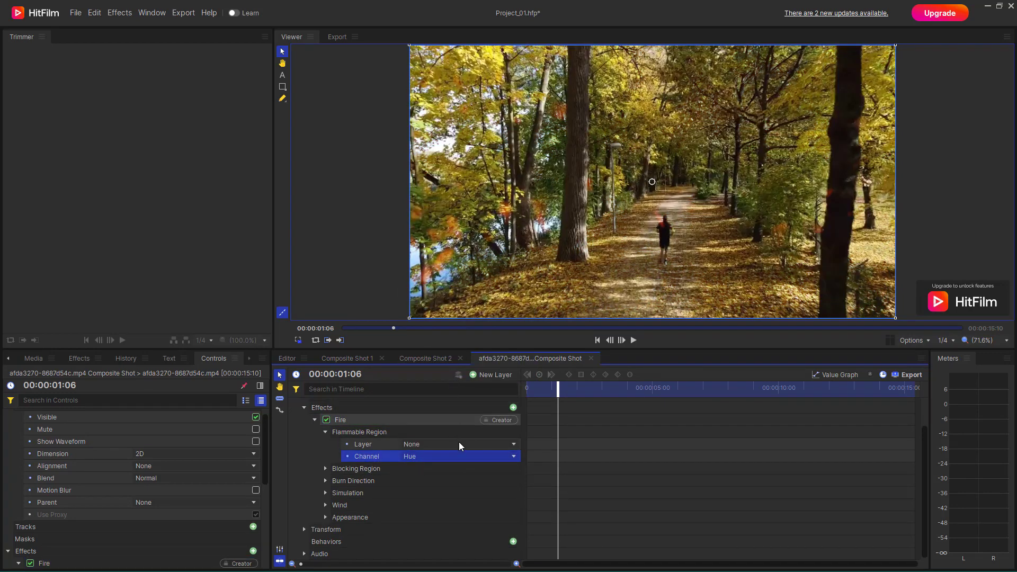
click(453, 454)
click(442, 398)
click(435, 454)
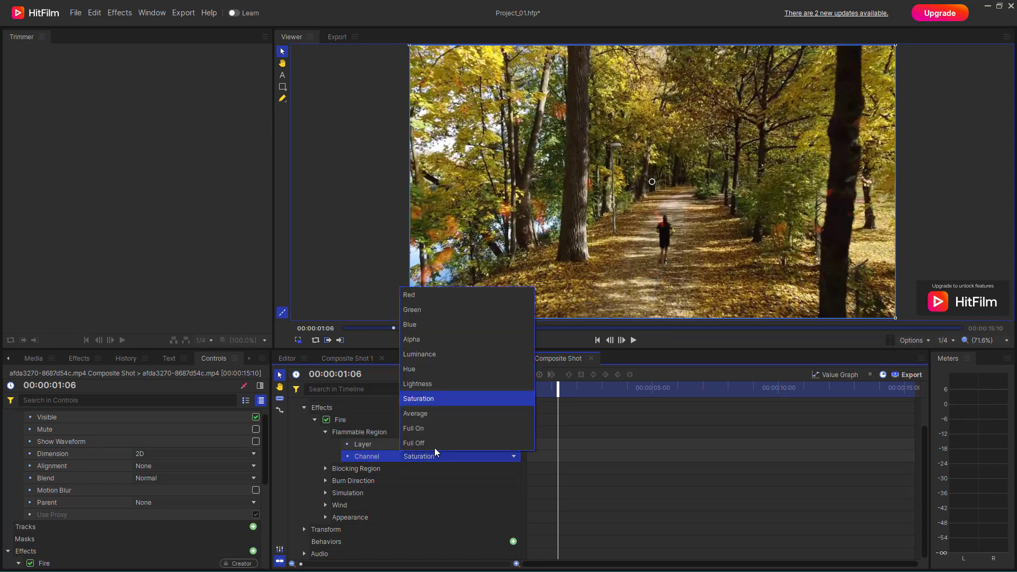
click(434, 327)
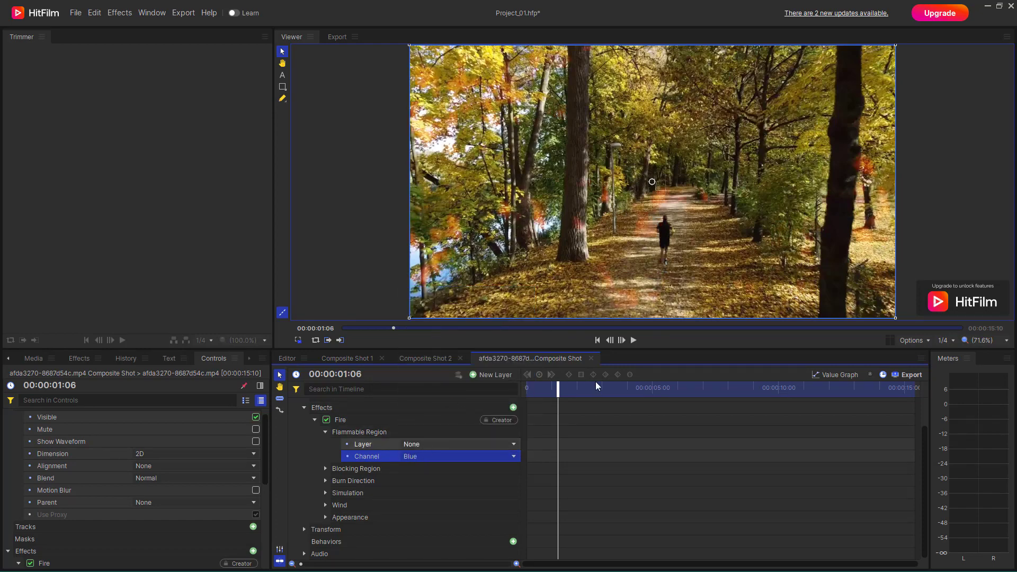
drag(586, 388, 649, 388)
Try the Green channel for the Flammable Region and preview the fire at 00:00:07:10
click(447, 456)
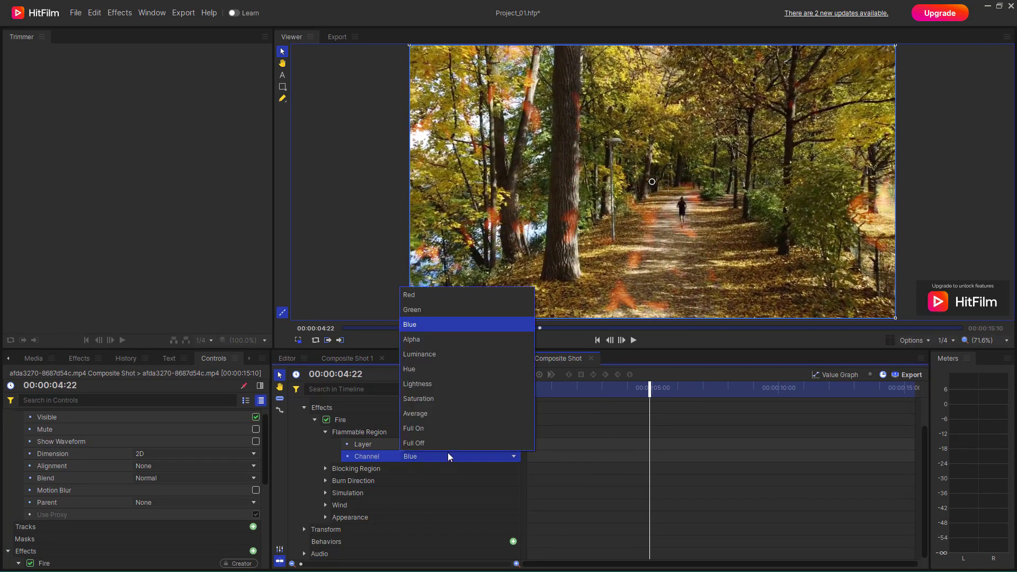
click(437, 314)
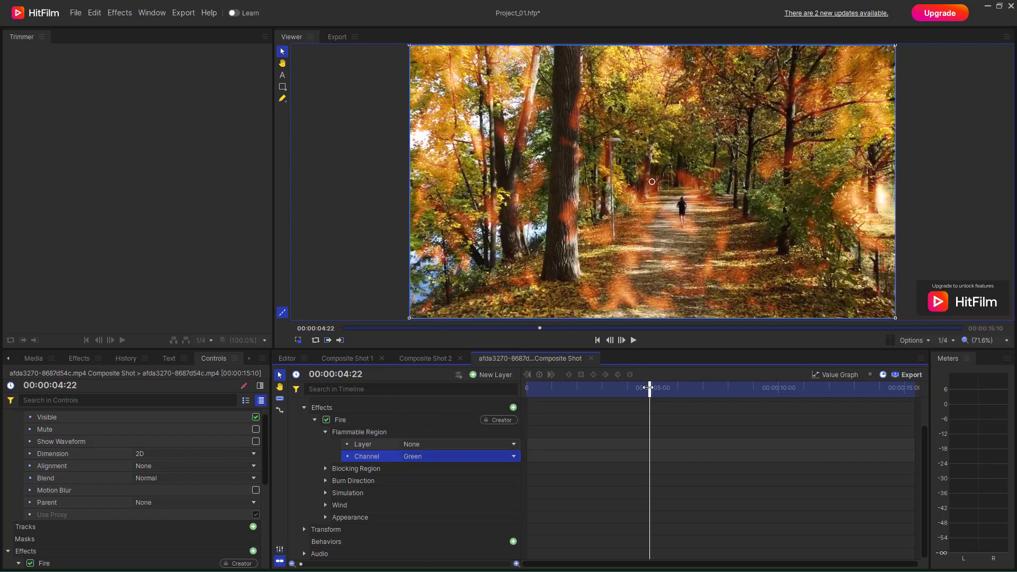
drag(649, 389, 713, 388)
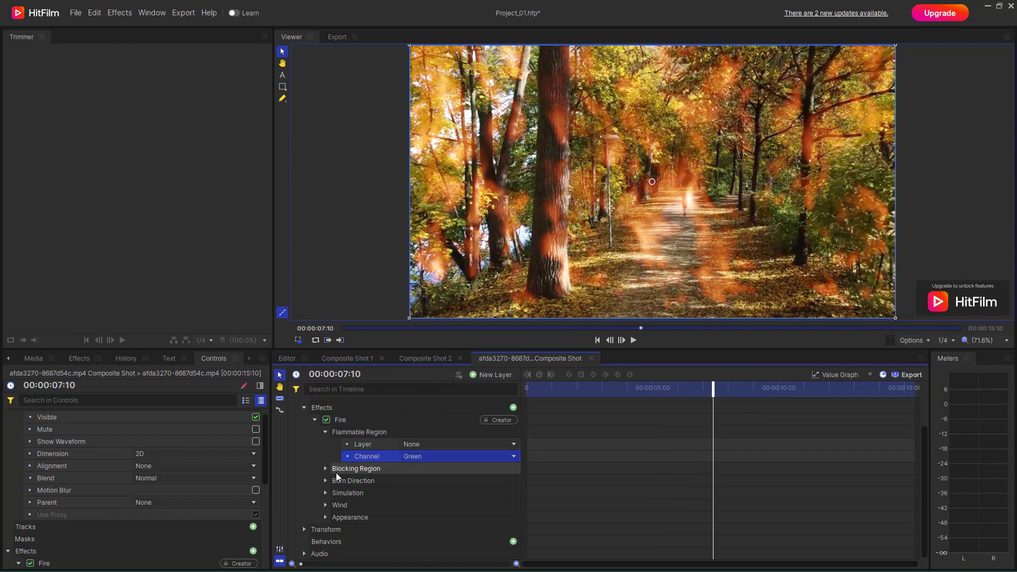
Set the Flammable Region channel to Full On and preview the fire at 00:00:04:24
click(427, 453)
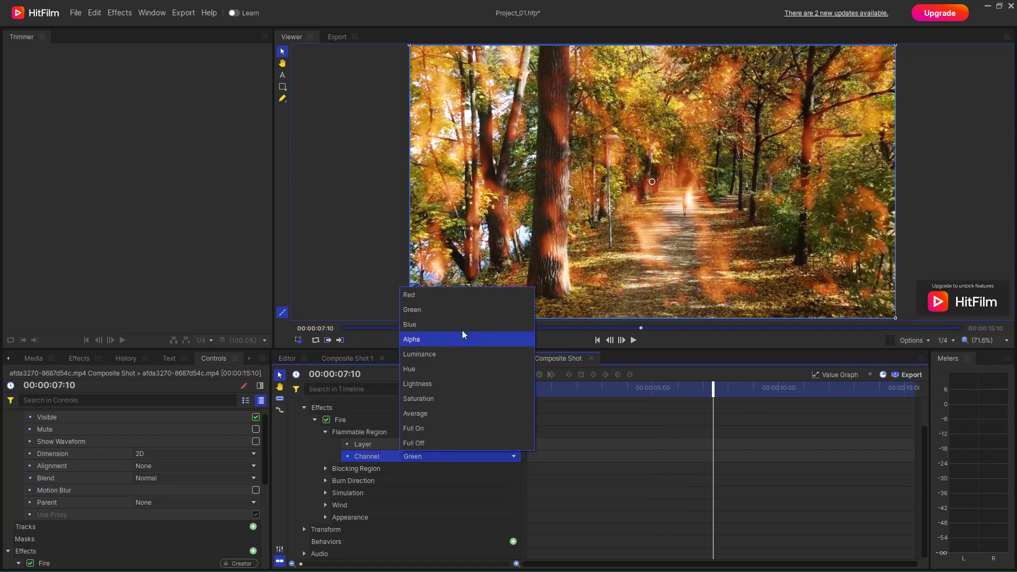
click(424, 440)
mouse_move(634, 389)
mouse_down()
mouse_move(602, 388)
mouse_move(651, 394)
mouse_up()
Expand Fire's Blocking Region settings, look at the Editor timeline and Composite Shot 1, and return to the forest composite shot
click(332, 468)
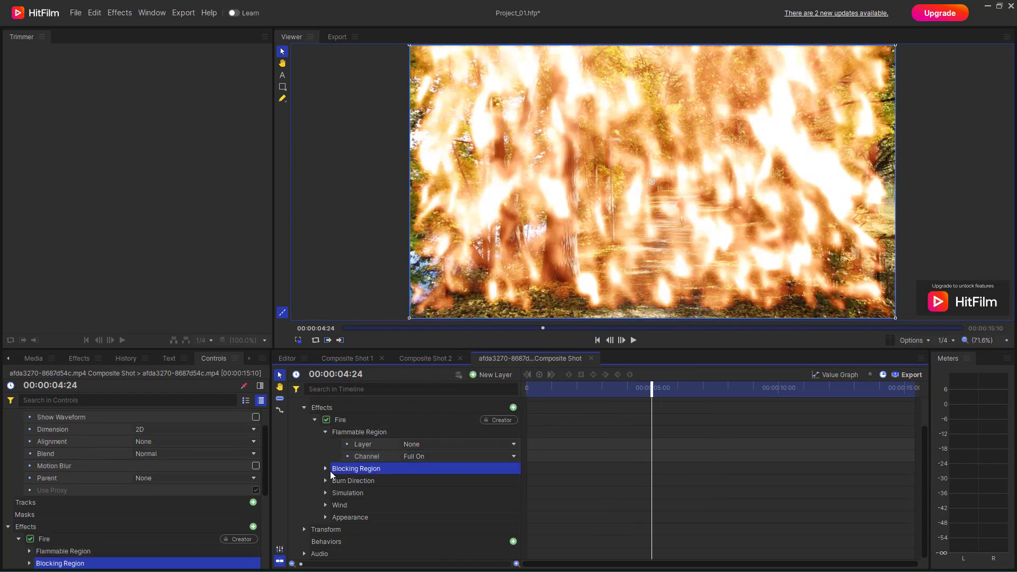
click(326, 470)
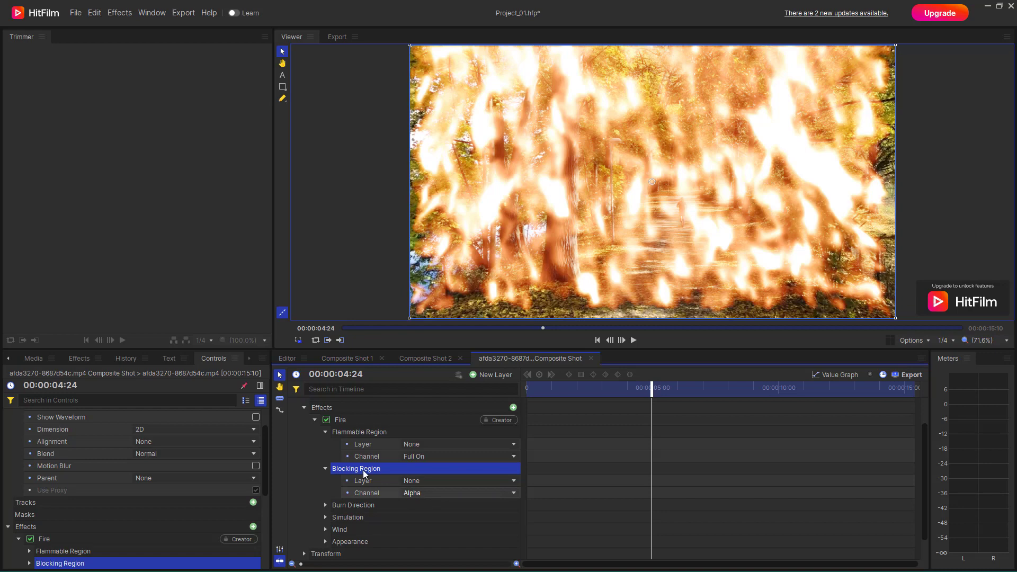
click(304, 407)
click(290, 359)
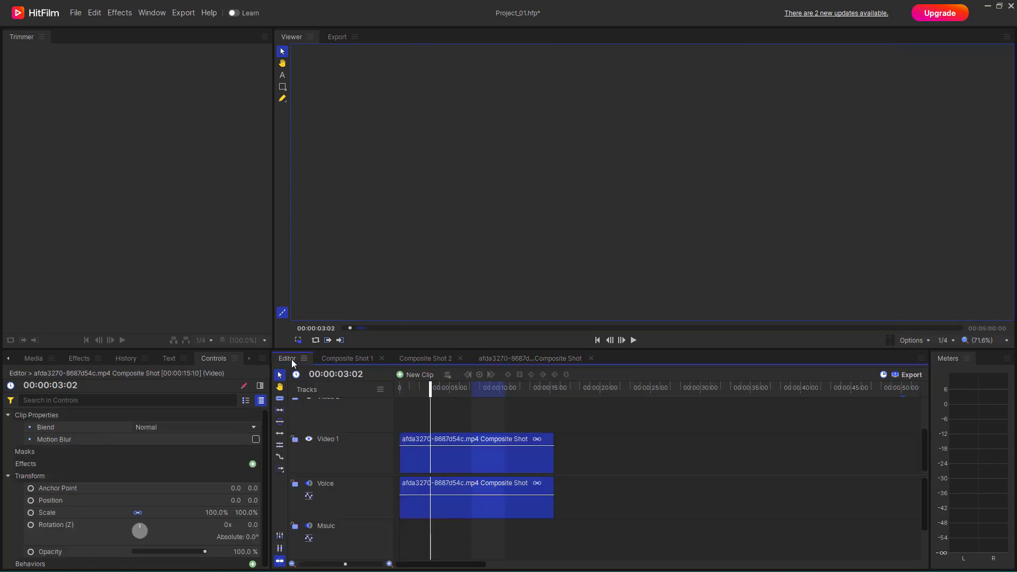
click(347, 356)
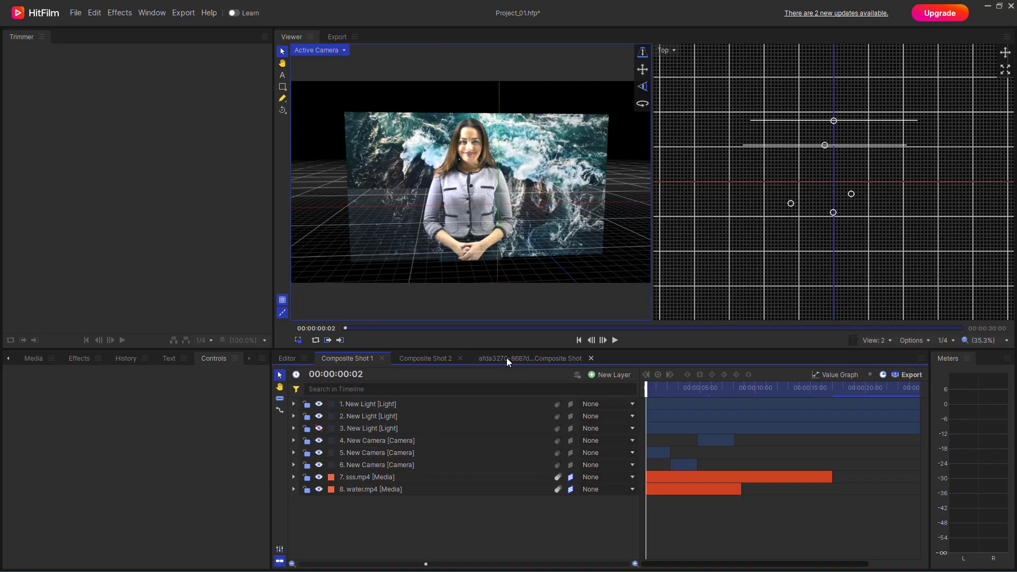
click(502, 358)
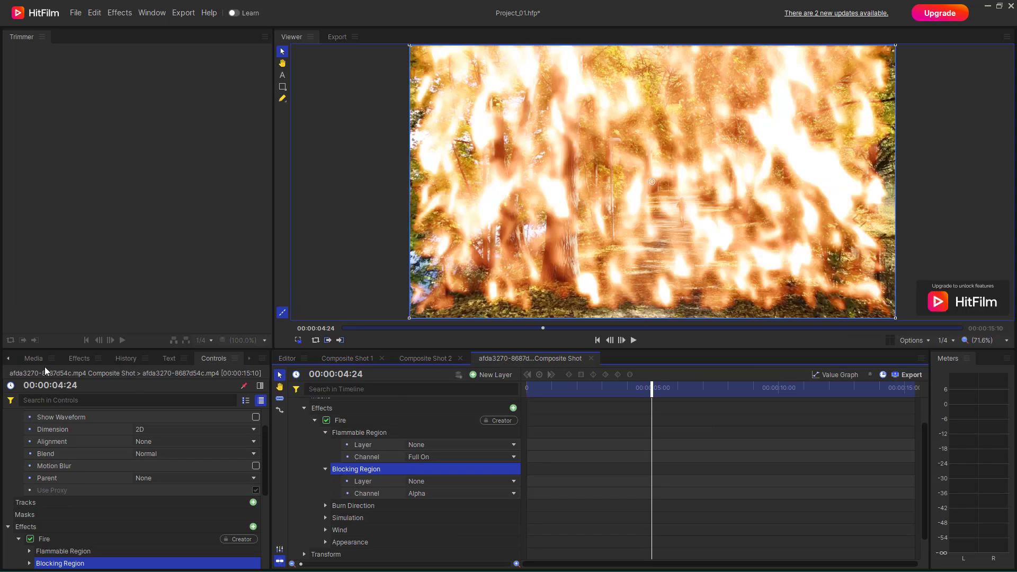
Find pexels-ron-lach-10484779.mp4 in the project media and add it as a layer below the forest clip
click(38, 360)
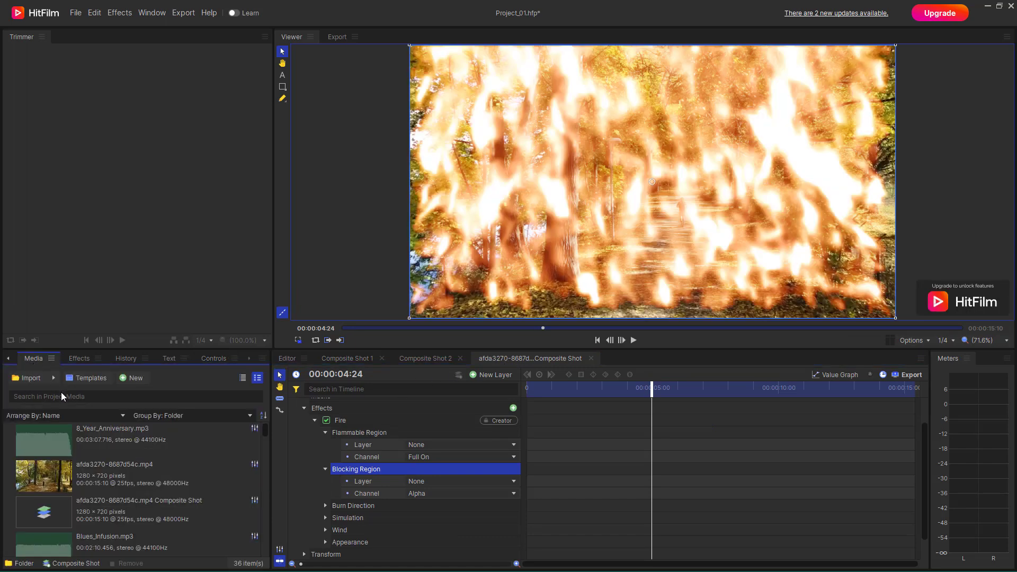
click(304, 408)
scroll(135, 449, down, 15)
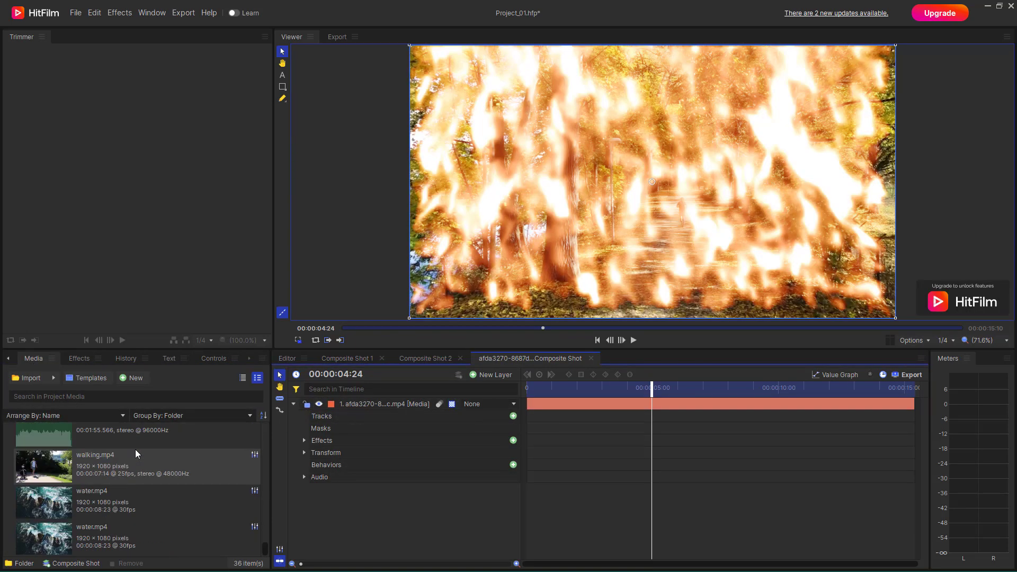
scroll(135, 449, up, 5)
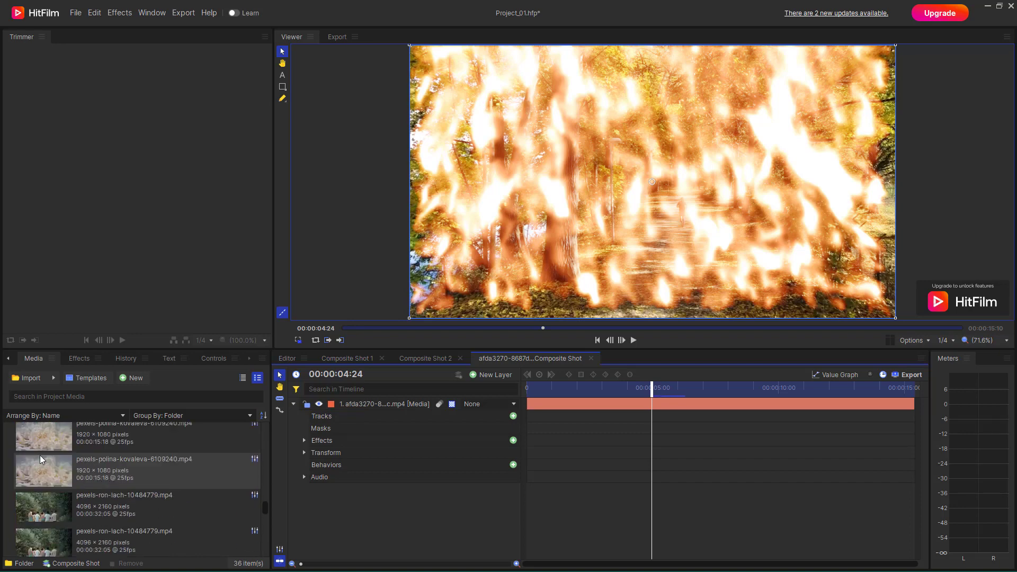
click(39, 500)
drag(39, 498, 314, 462)
Assign pexels-ron-lach-10484779.mp4 as the layer for Fire's Flammable Region
click(305, 441)
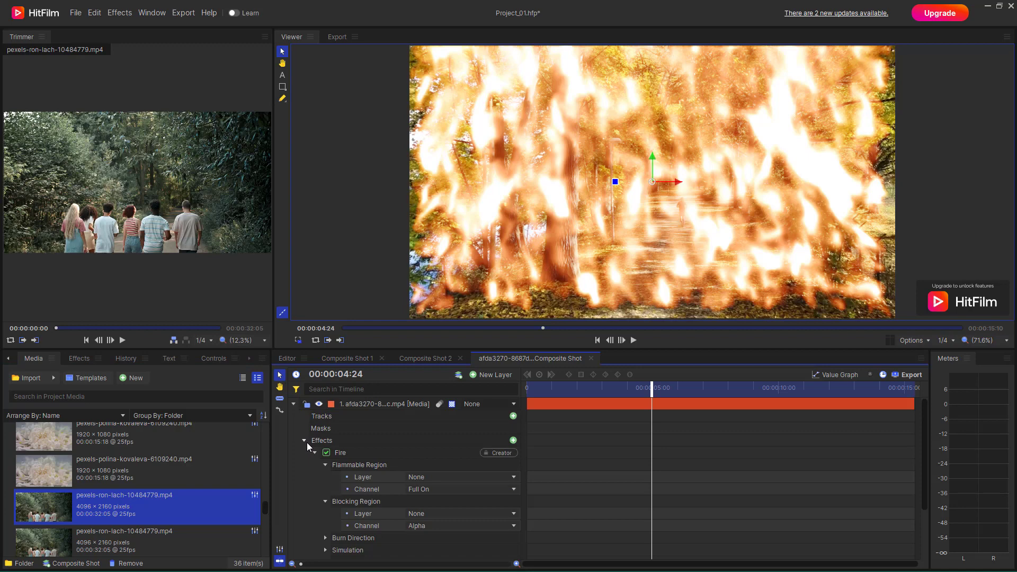
click(440, 478)
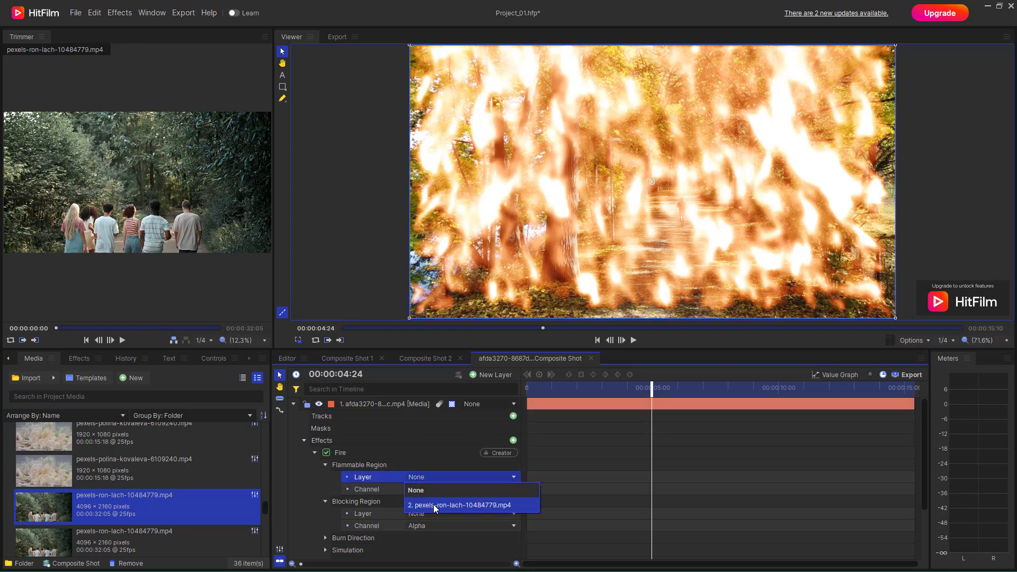
click(434, 506)
Try pexels-ron-lach-10484779.mp4 as the Blocking Region layer and reset it to None
scroll(433, 501, down, 3)
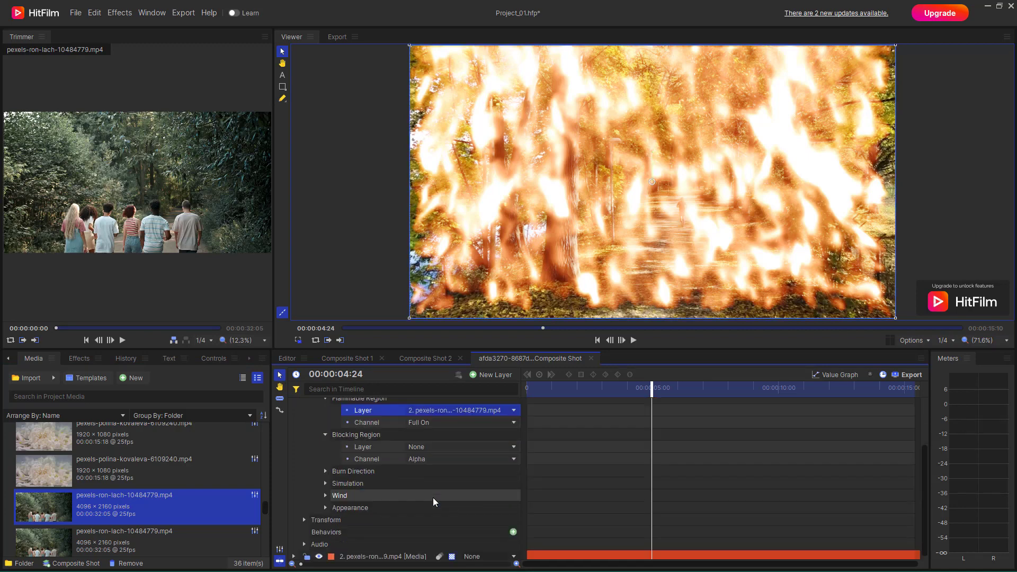
click(428, 447)
click(434, 476)
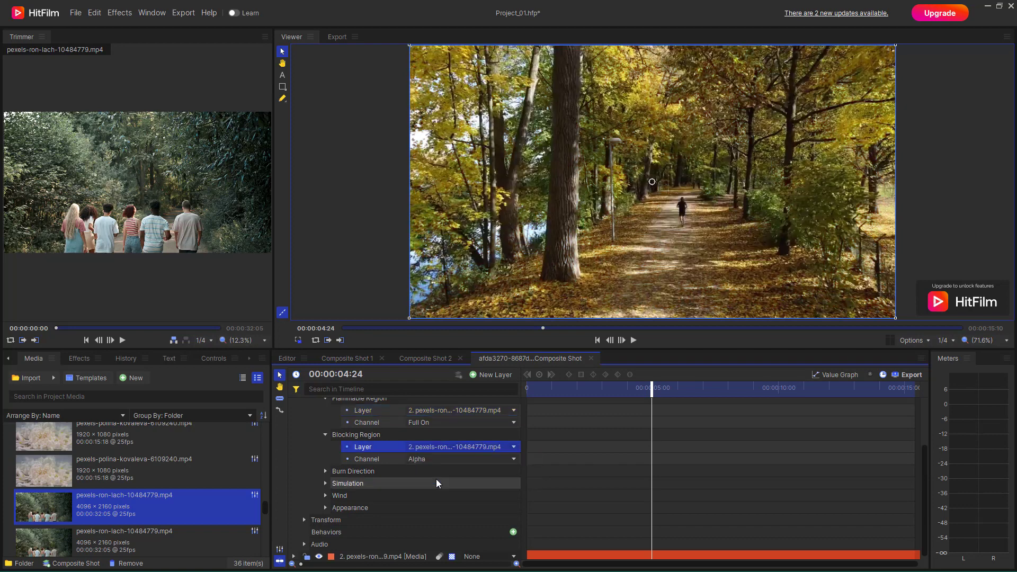
click(437, 448)
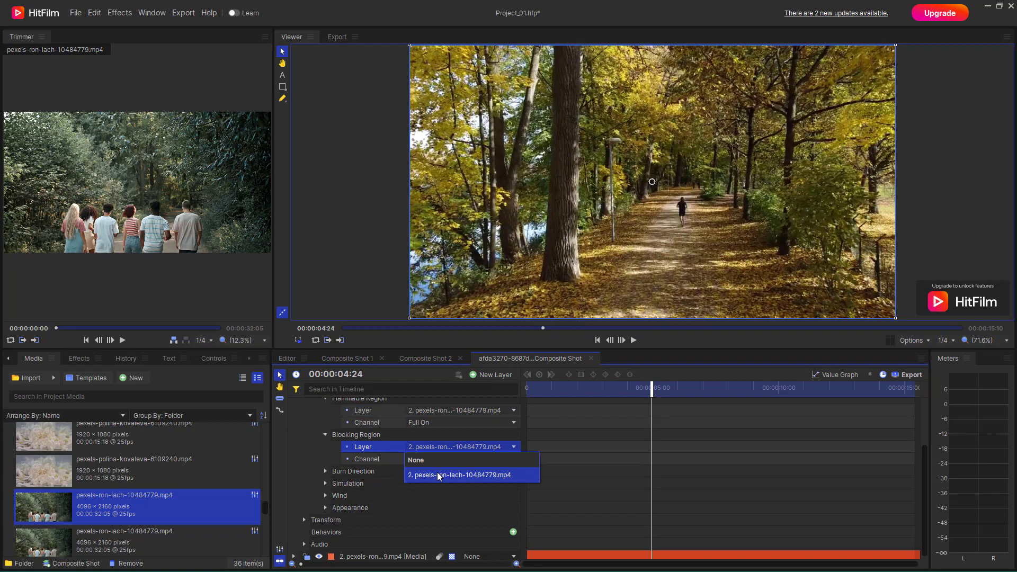
click(443, 461)
Set the Blocking Region channel to Luminance and its layer to pexels-ron-lach-10484779.mp4, previewing the fire at 00:00:03:19
click(432, 460)
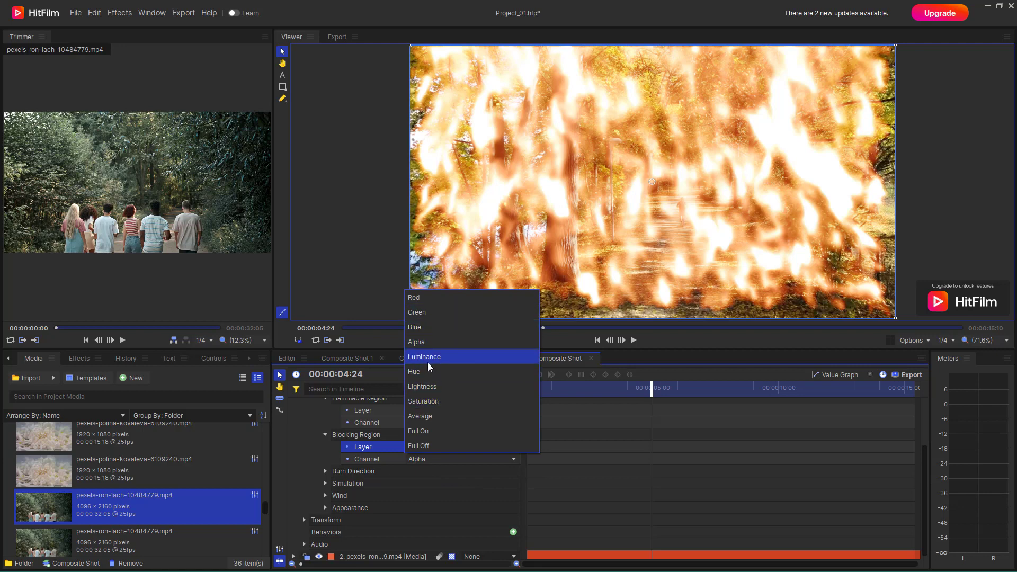
click(427, 356)
click(424, 445)
click(430, 474)
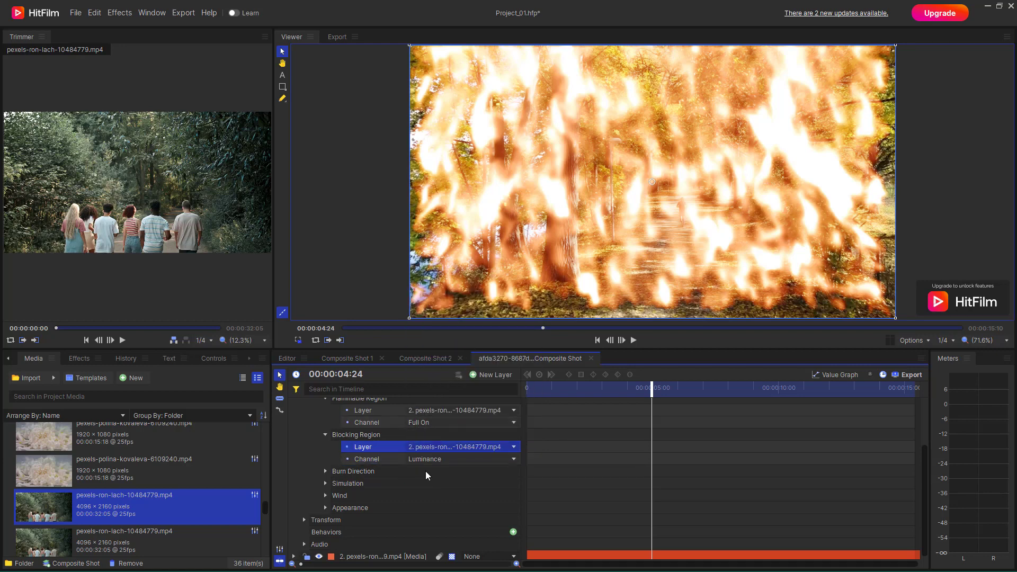
drag(650, 388, 621, 389)
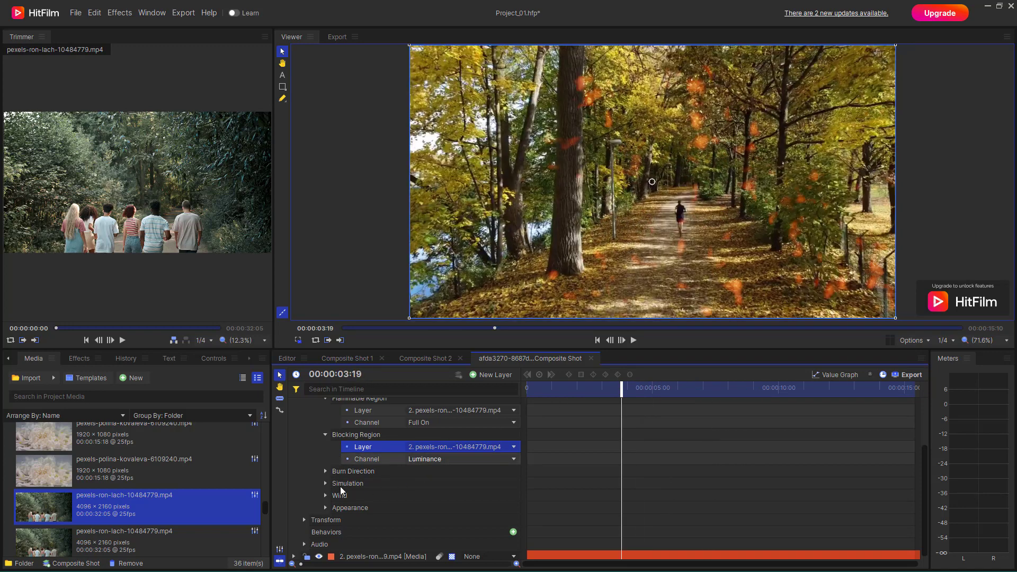
Reset both the Blocking Region layer and the Flammable Region layer to None
click(428, 448)
click(426, 460)
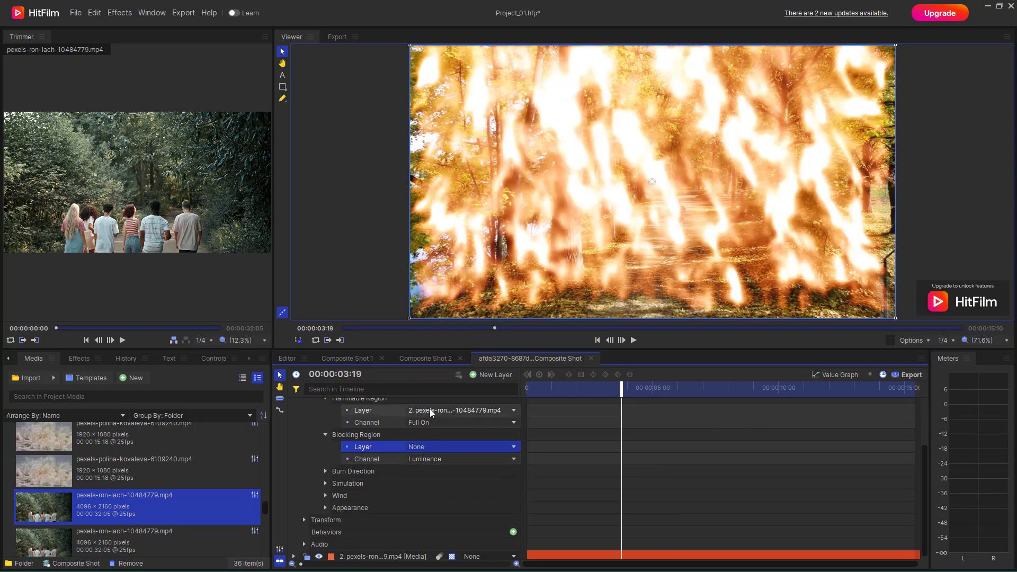
click(427, 411)
click(432, 426)
Expand Fire's Burn Direction settings and set its channel to Lightness
click(325, 472)
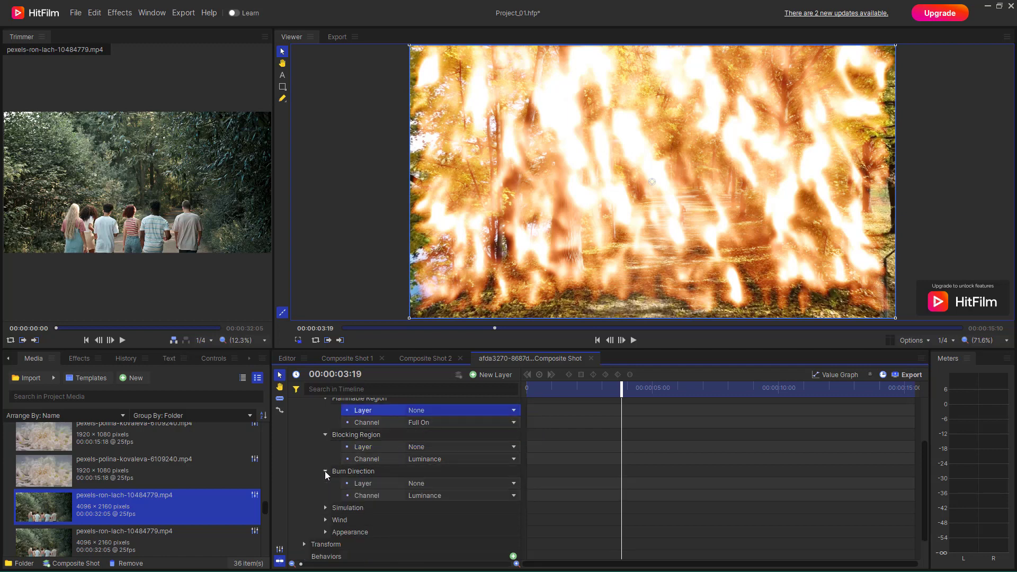
scroll(415, 461, down, 1)
click(428, 453)
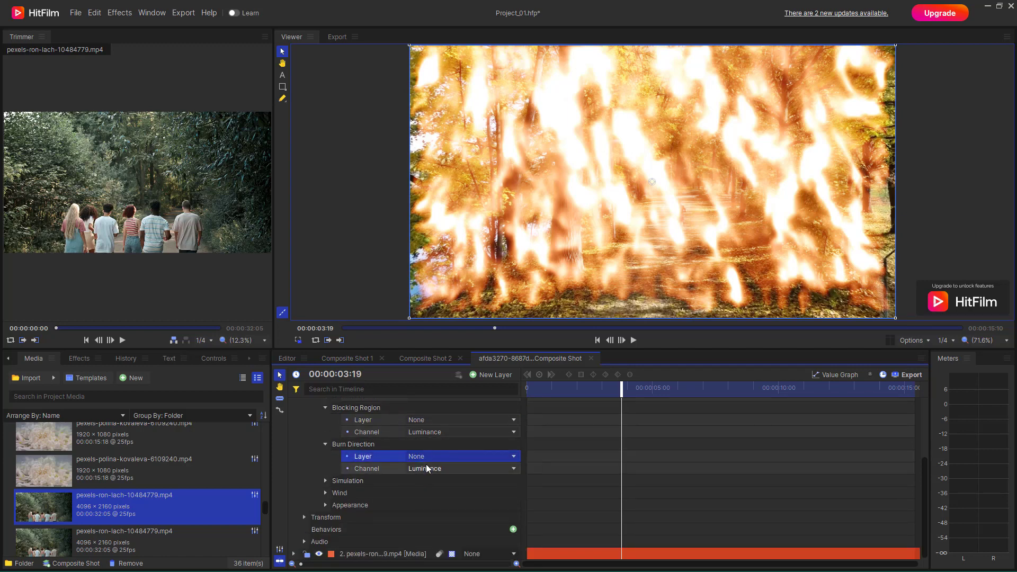
click(426, 465)
click(448, 401)
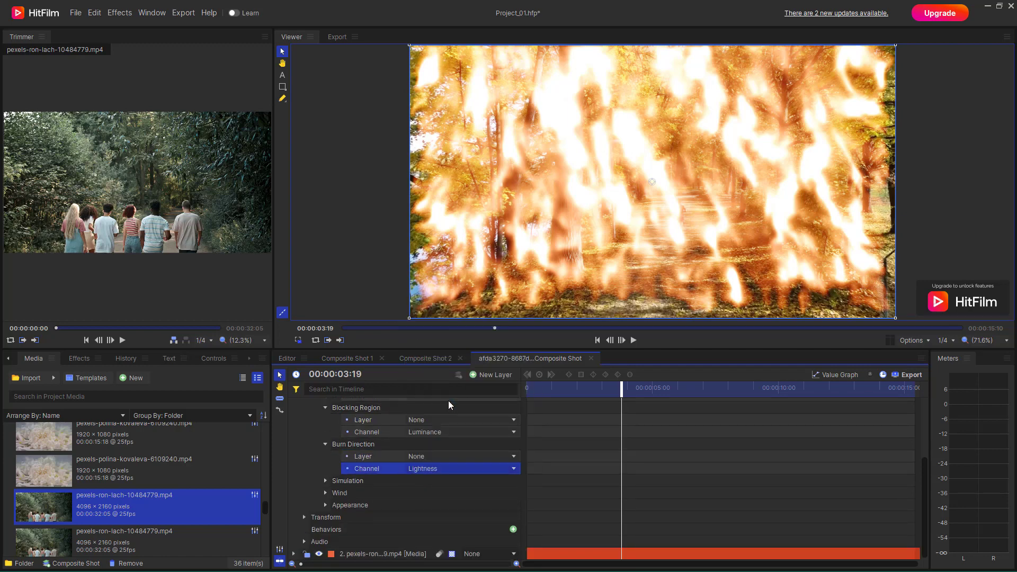
click(444, 467)
click(425, 470)
Set Burn Direction's layer to pexels-ron-lach-10484779.mp4 and its channel to Luminance, previewing the fire at 00:00:04:20
click(429, 456)
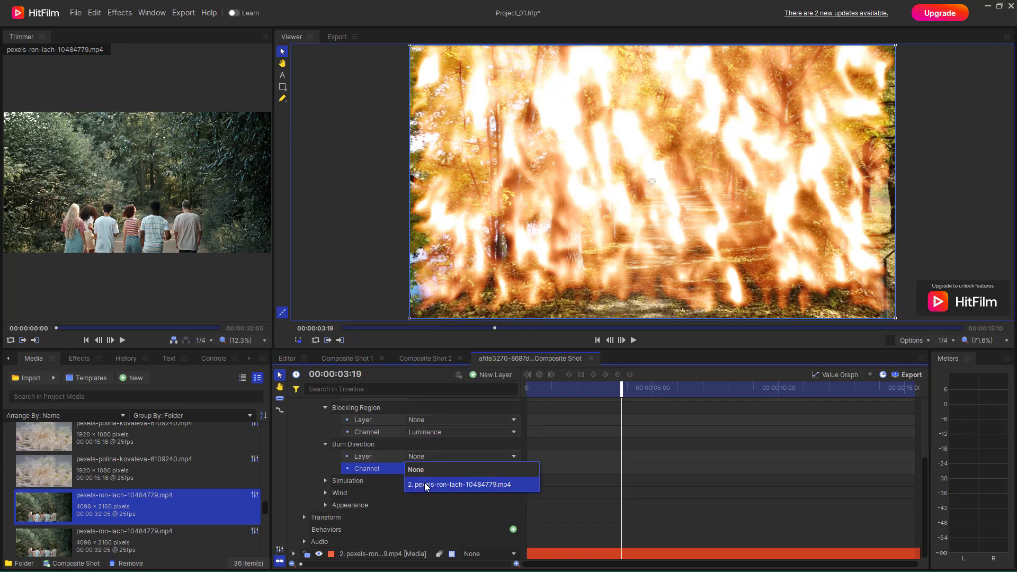
click(437, 483)
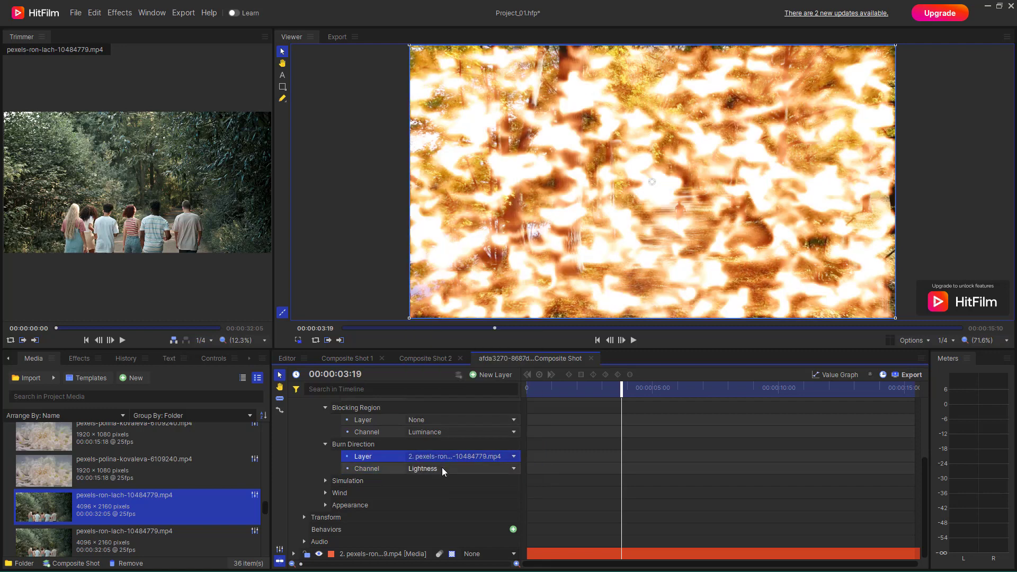
click(442, 467)
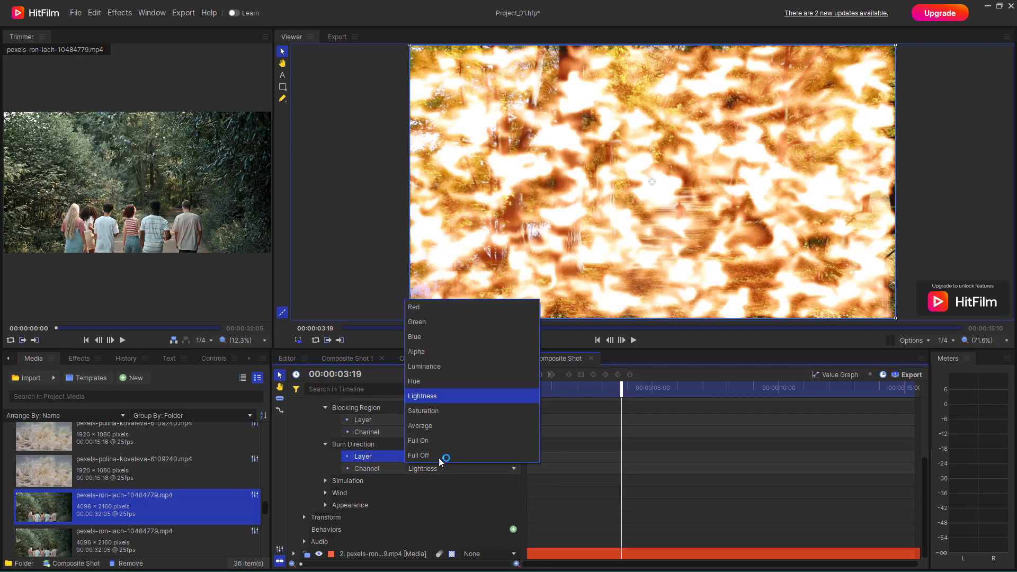
click(454, 365)
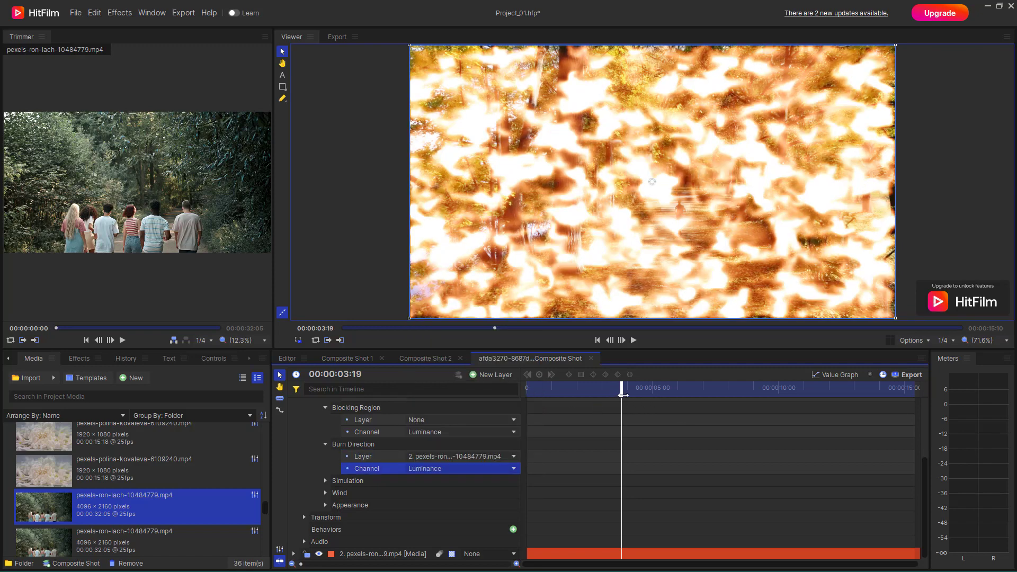
drag(623, 395, 647, 395)
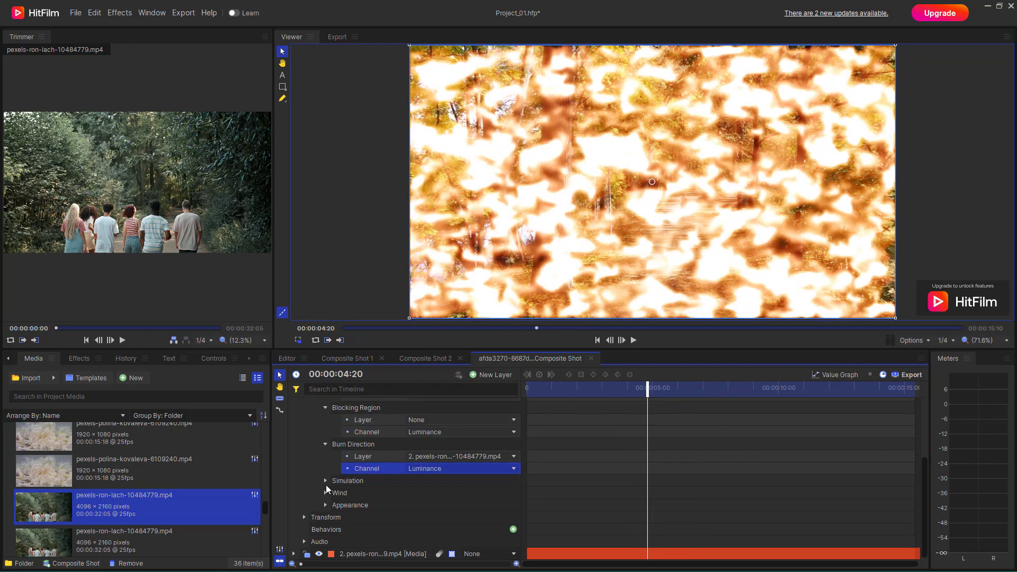
In Fire's Simulation settings, set Seed 18, Iterations 12, Pre-start 9, Source Scale 3.72, Variation 0.97, Fill 0.41, Movement 0, Noise 0.87, Intensity 0.92, and reload maps
click(326, 481)
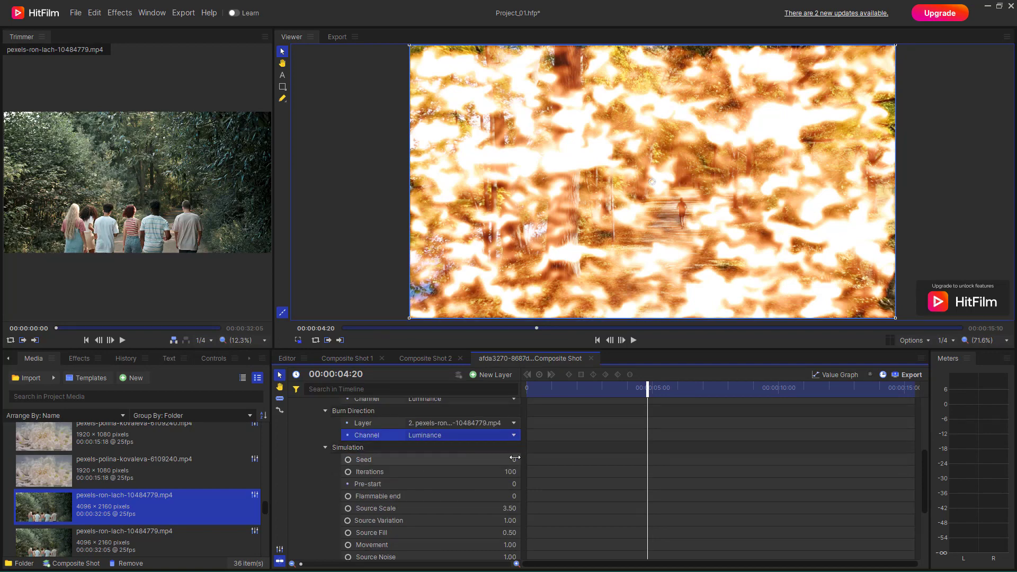
mouse_move(513, 460)
mouse_down()
mouse_move(522, 459)
mouse_move(515, 472)
mouse_move(459, 472)
mouse_move(522, 497)
mouse_move(512, 496)
mouse_move(517, 476)
mouse_move(508, 536)
mouse_up()
scroll(509, 508, down, 1)
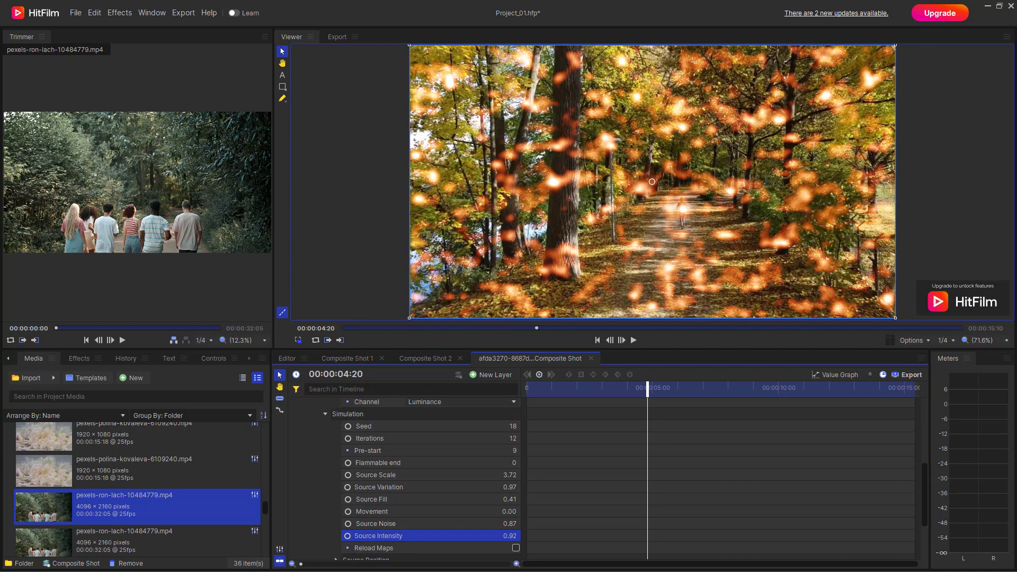
click(516, 549)
Set the Source Position center to 27.0, 0.0 and keep its Use Layer option at None
scroll(489, 509, down, 1)
scroll(489, 508, down, 2)
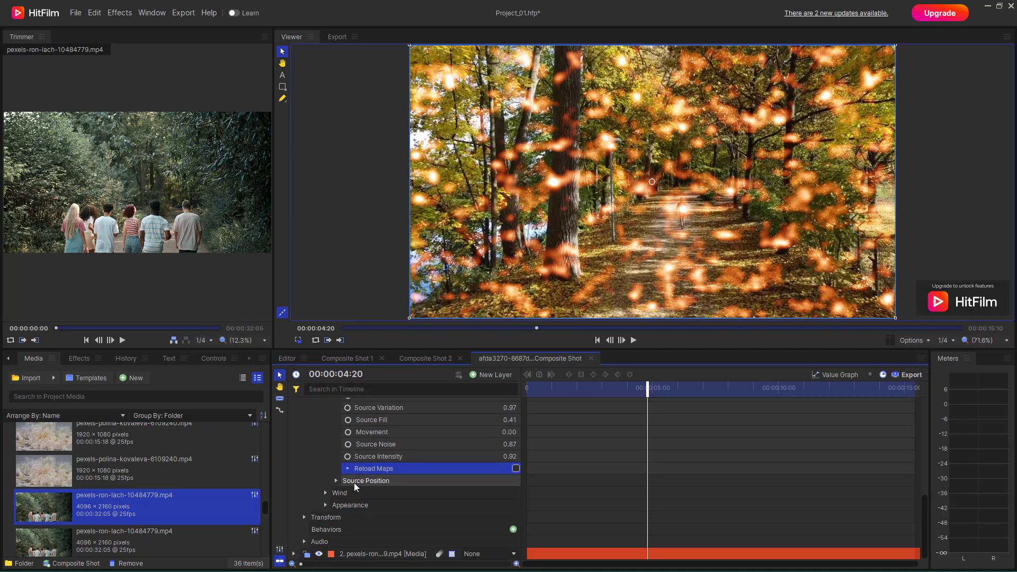
click(337, 481)
drag(495, 492, 509, 493)
click(494, 507)
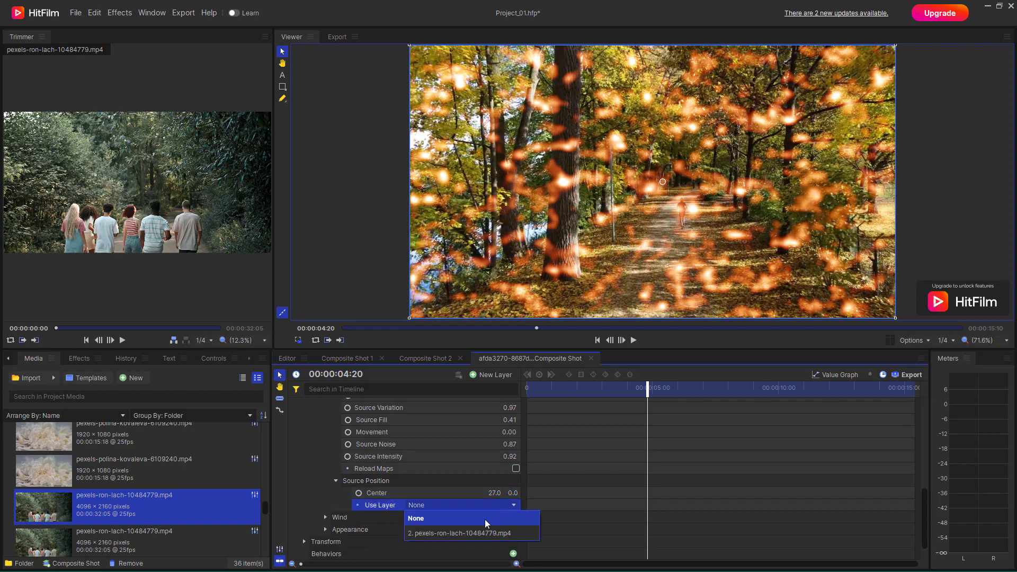
click(531, 489)
Set the fire's Wind angle to 15x 181.0 and its strength to 0.70
click(325, 518)
scroll(412, 528, down, 1)
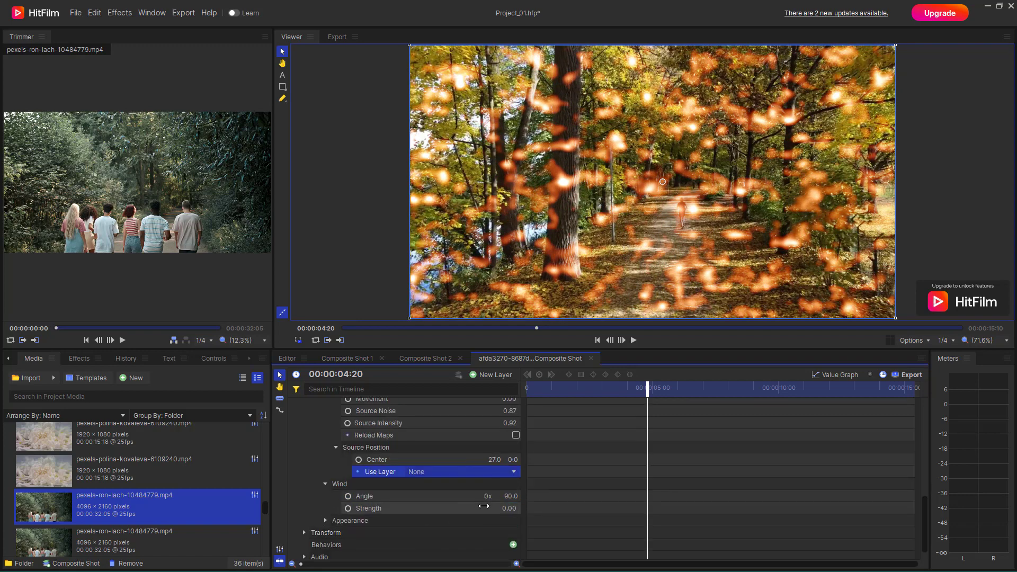
mouse_move(507, 497)
mouse_down()
mouse_move(520, 497)
mouse_move(505, 510)
mouse_move(496, 496)
mouse_up()
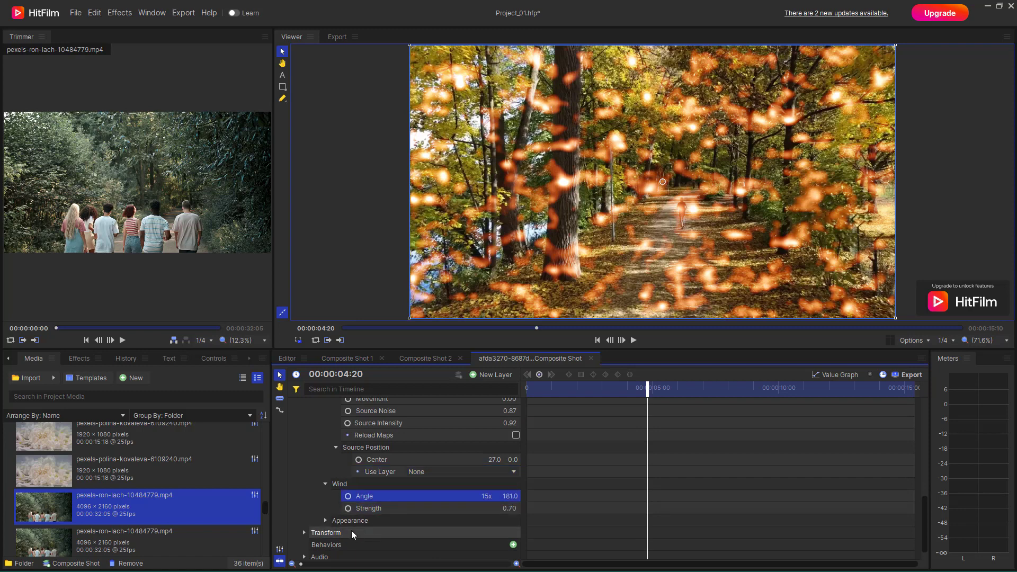
Expand Fire's Appearance settings and try adjusting the low temperature
click(325, 520)
scroll(453, 533, down, 2)
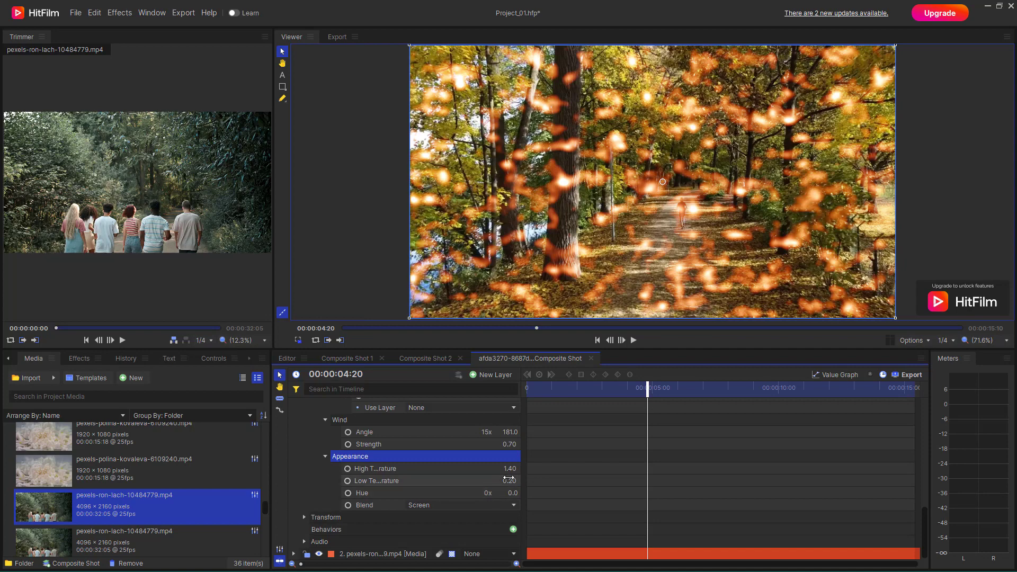
drag(505, 479, 505, 479)
Play the fire animation from 00:00:02:22 to 00:00:03:24, and scrub back to examine the frame at 00:00:03:10
click(598, 398)
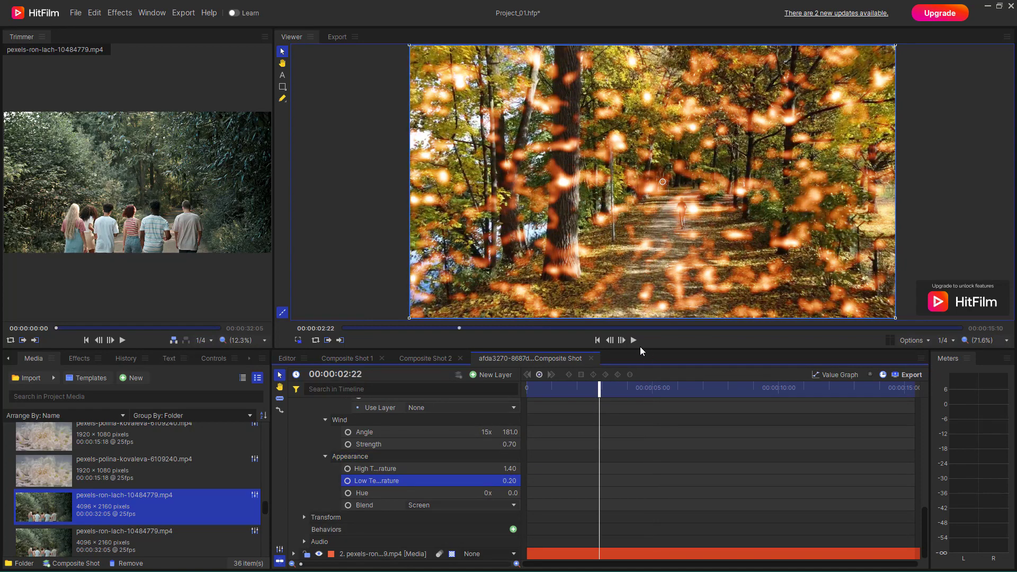
click(634, 340)
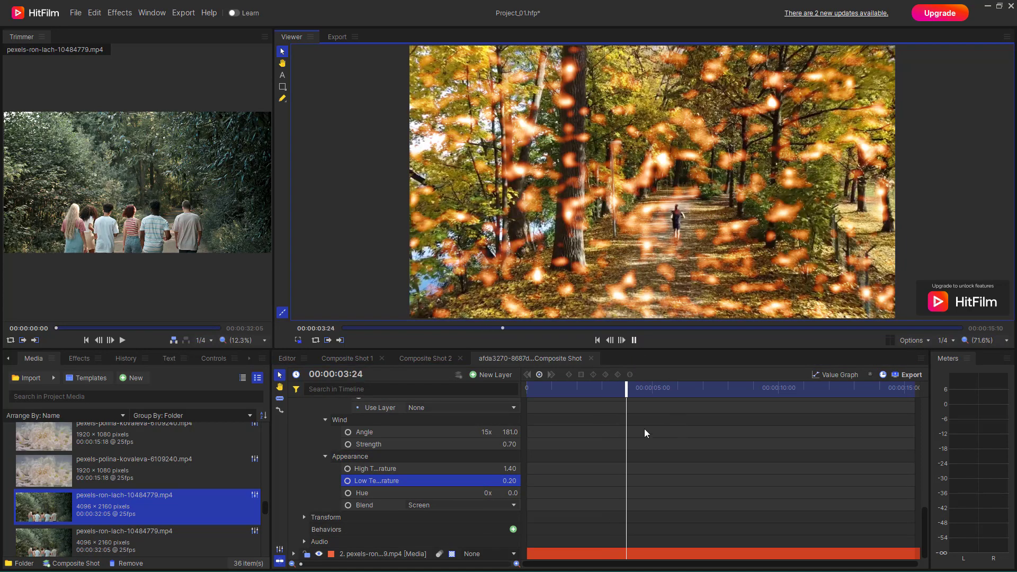
click(628, 390)
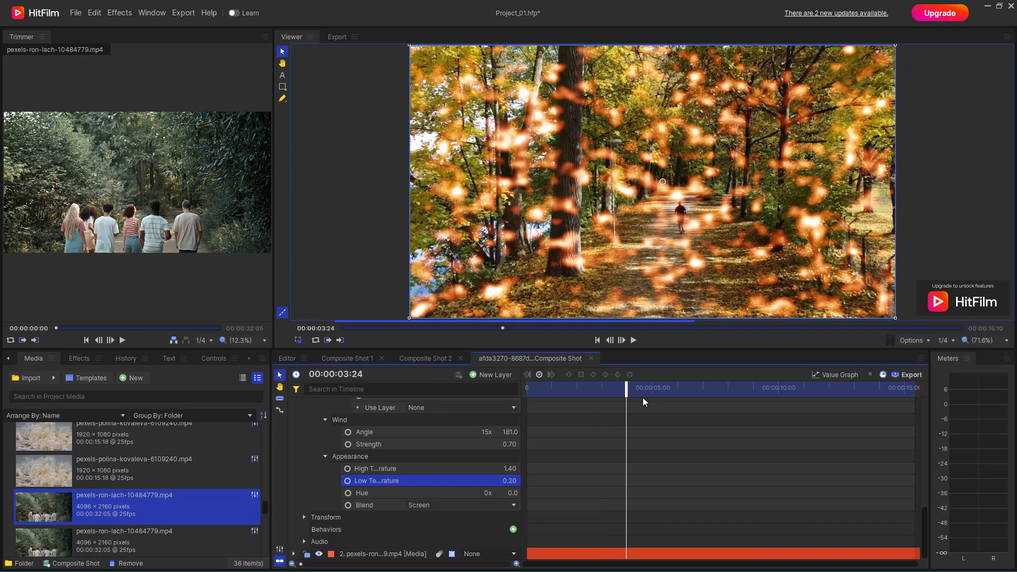
drag(626, 391, 611, 404)
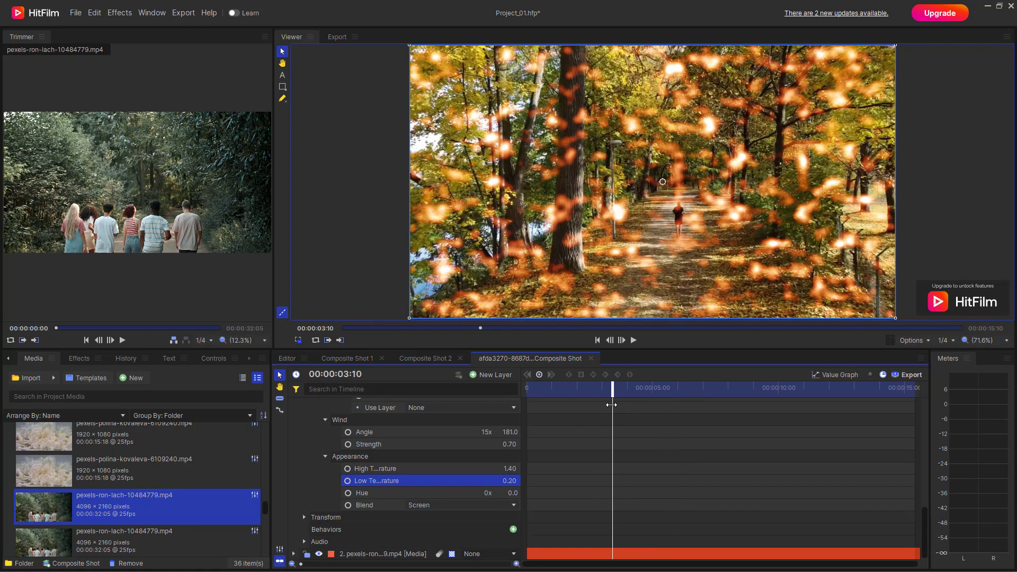